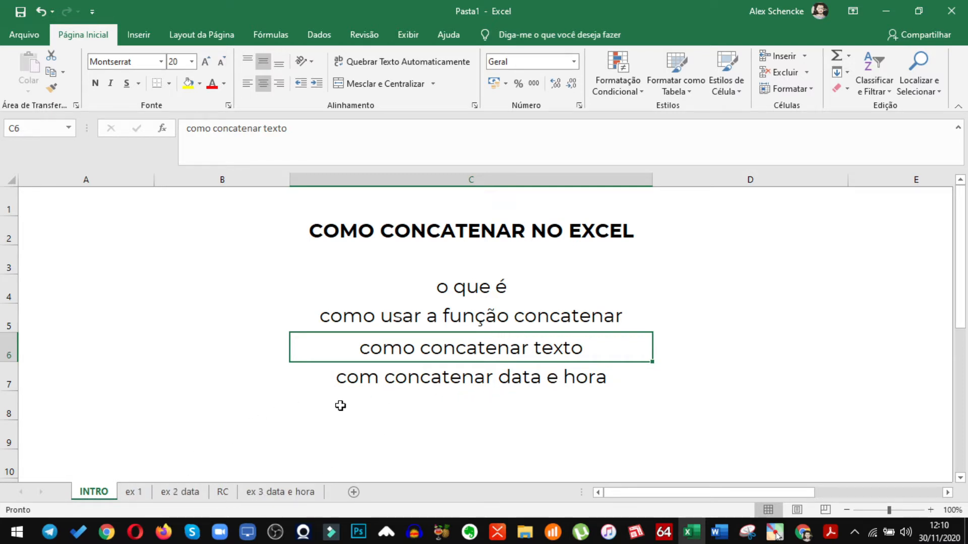
# Look through the sheets ex 1, ex 2 data and ex 3 data e hora, returning to ex 1 to examine its & and concat columns
pyautogui.click(192, 492)
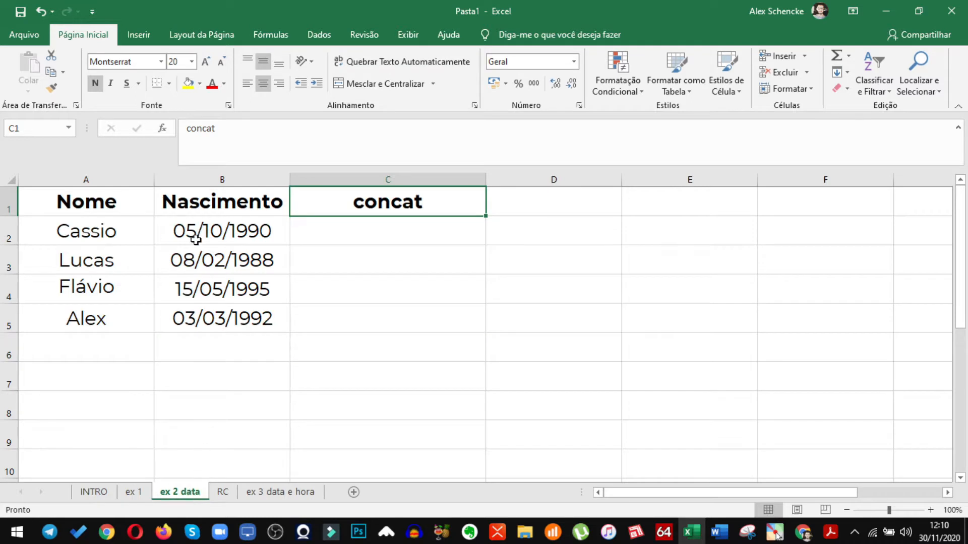
pyautogui.click(294, 497)
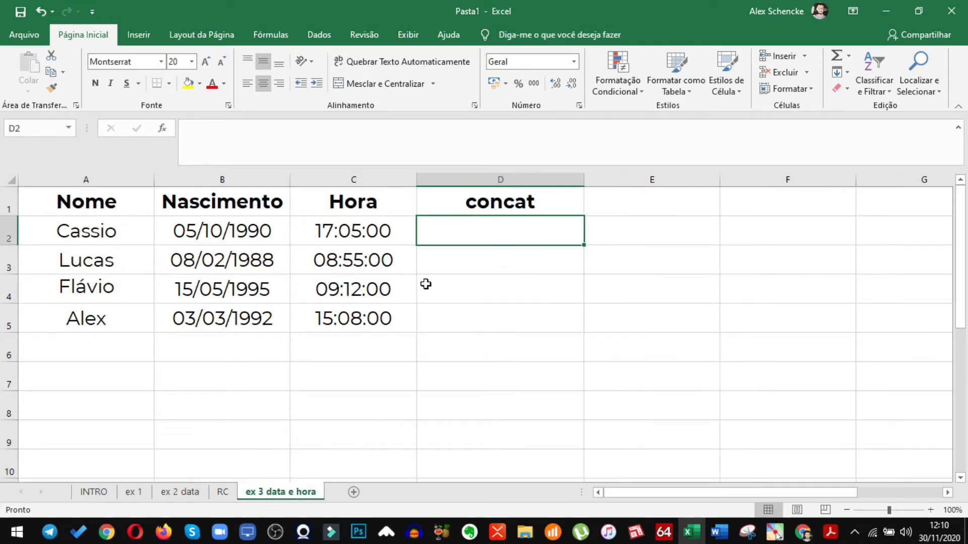
pyautogui.click(134, 492)
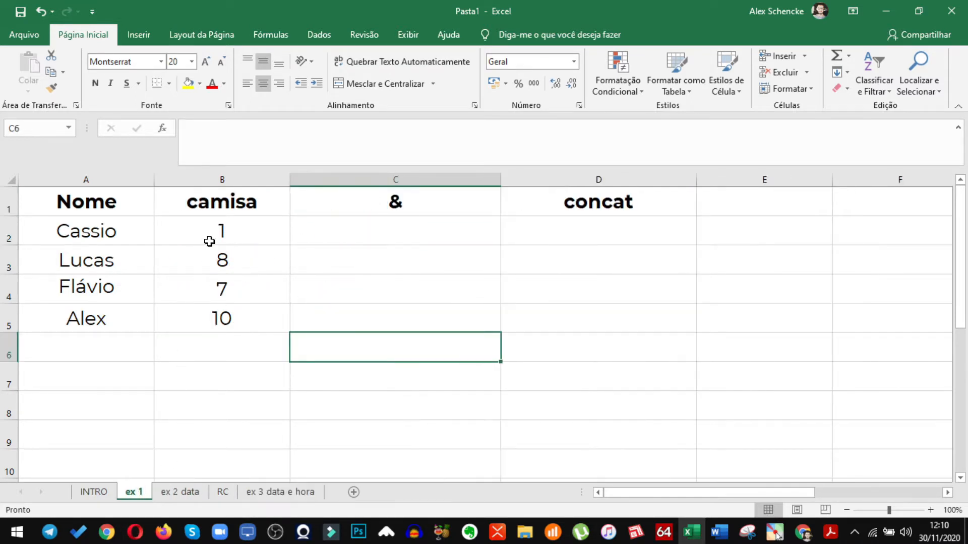
pyautogui.click(189, 492)
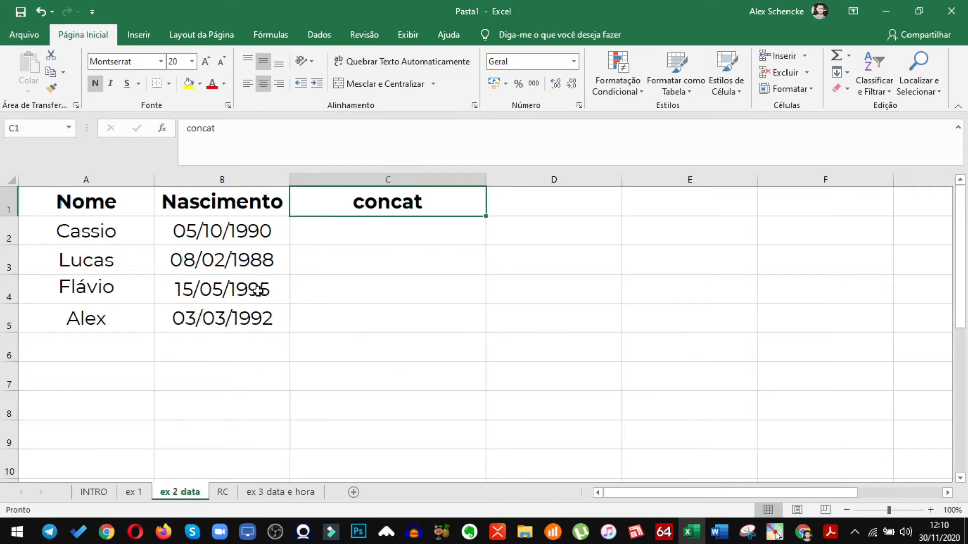
pyautogui.click(280, 492)
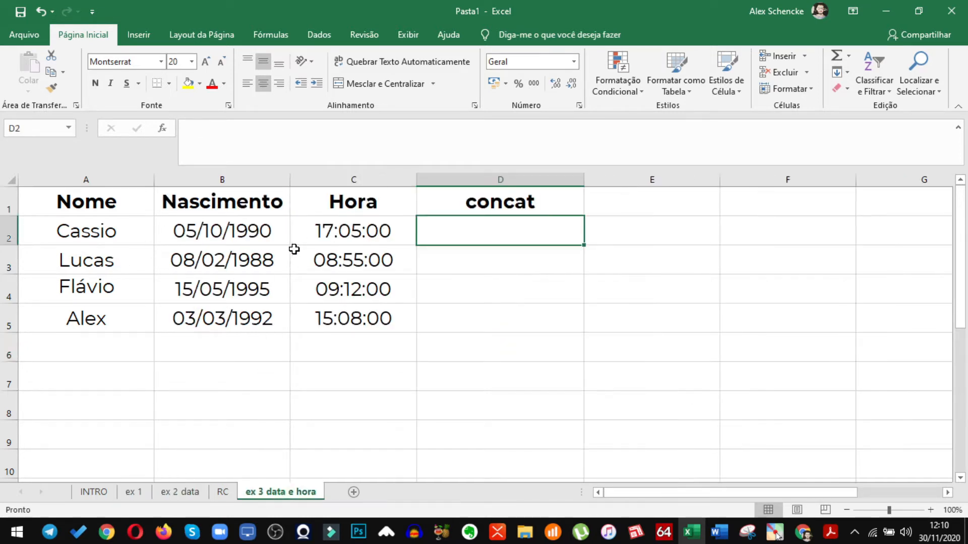
pyautogui.click(135, 494)
pyautogui.click(189, 494)
pyautogui.click(272, 494)
pyautogui.click(180, 494)
pyautogui.click(134, 494)
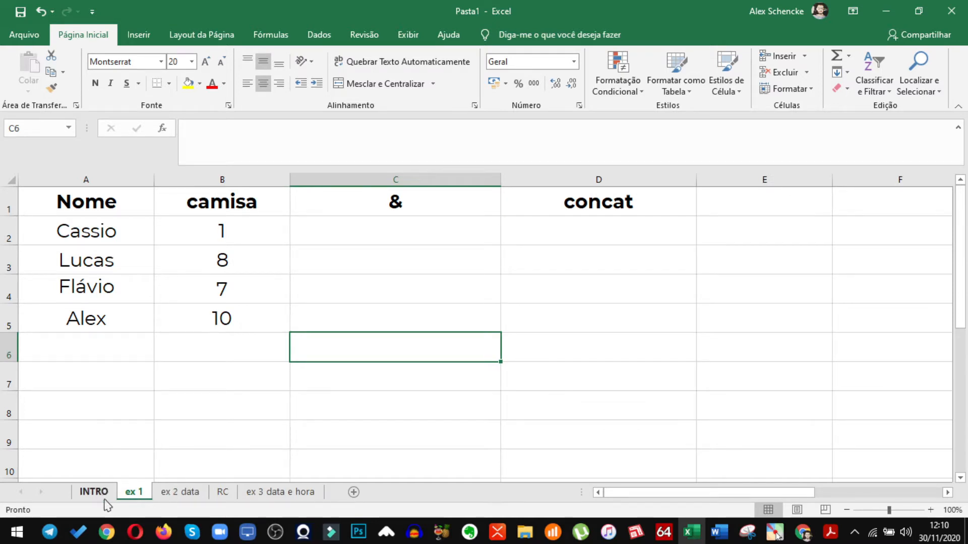
pyautogui.click(375, 222)
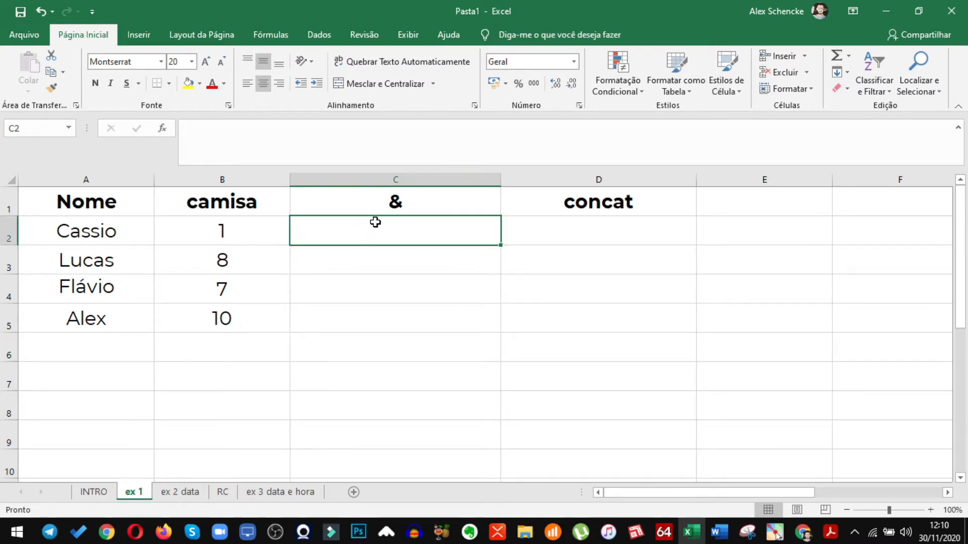
pyautogui.click(415, 209)
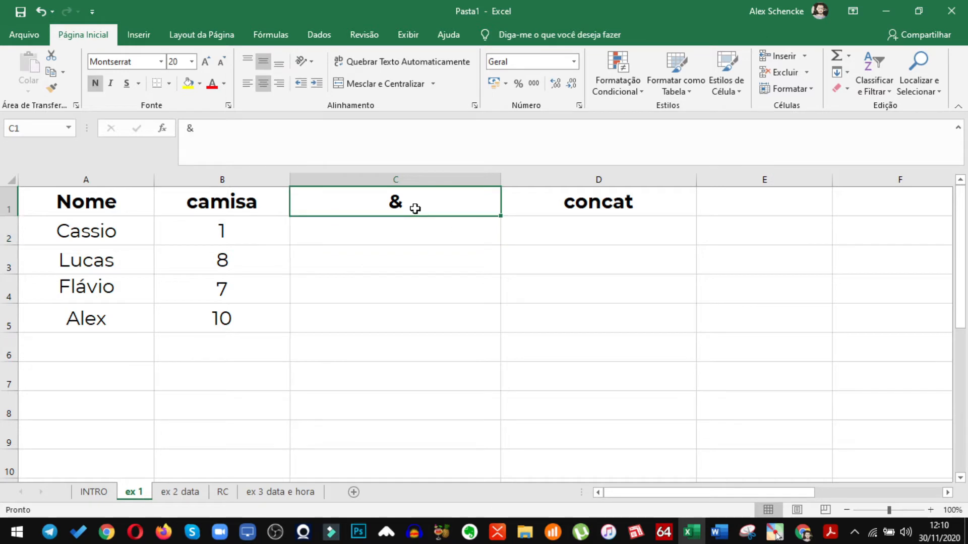
pyautogui.click(579, 208)
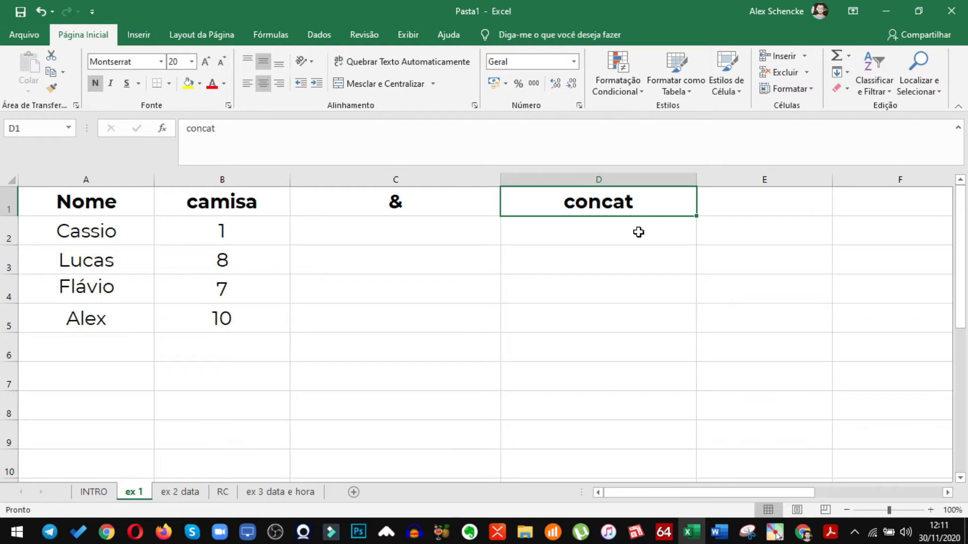
pyautogui.click(425, 196)
# Enter the formula =A2&B2 in cell C2 to join the name and shirt number with the & operator
pyautogui.click(383, 229)
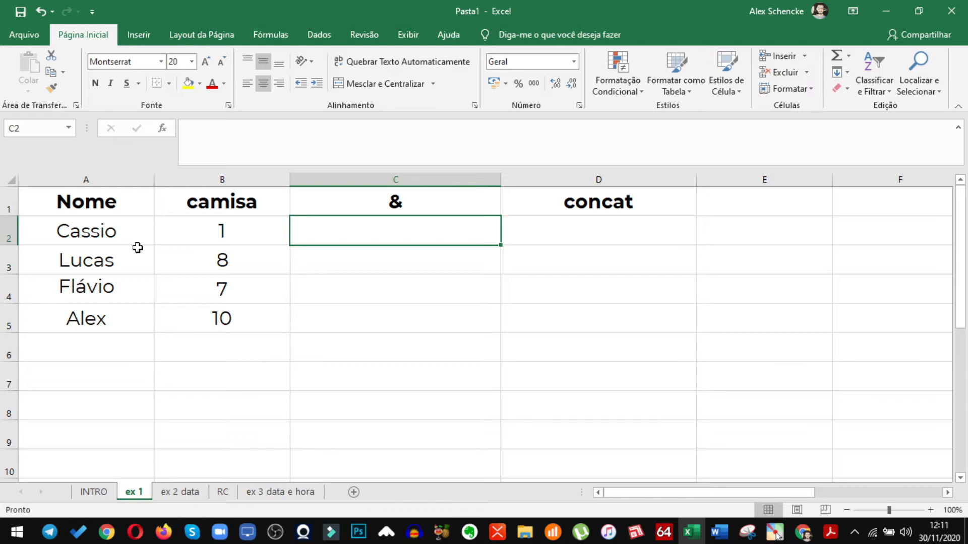
pyautogui.click(92, 230)
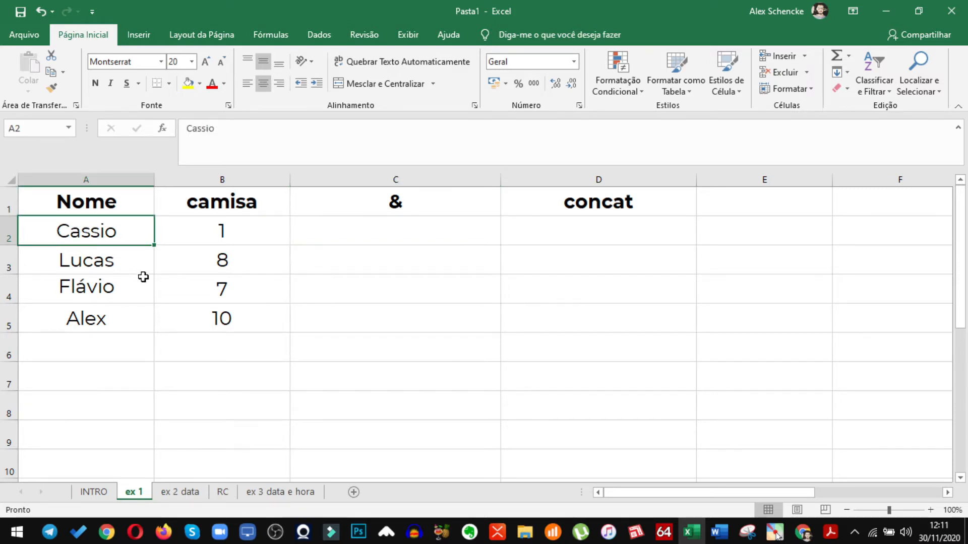
pyautogui.click(325, 235)
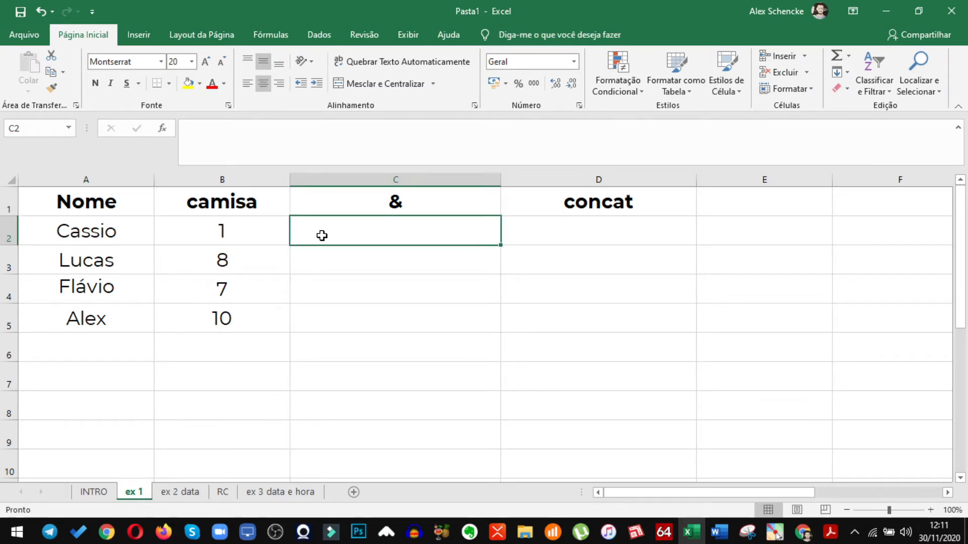
pyautogui.write('=')
pyautogui.click(104, 232)
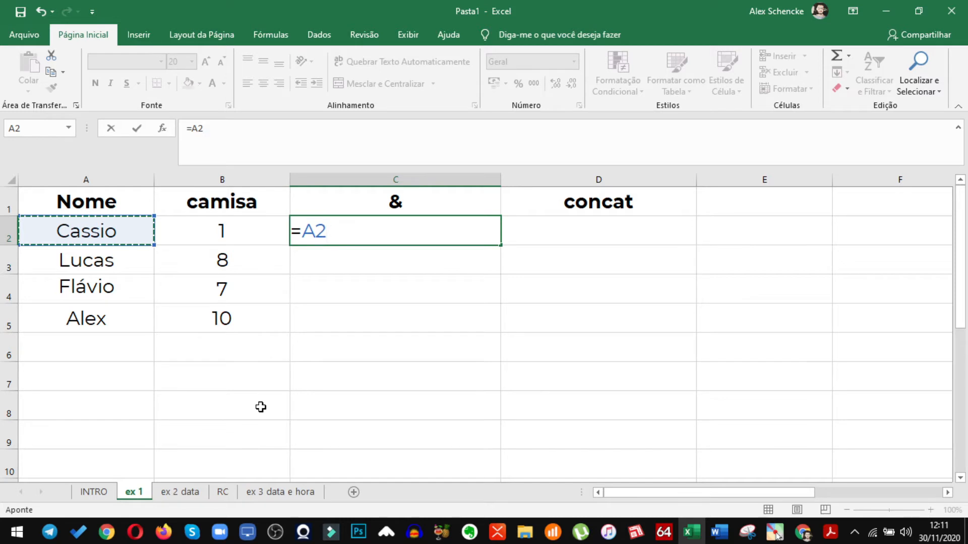
pyautogui.write('&')
pyautogui.click(245, 231)
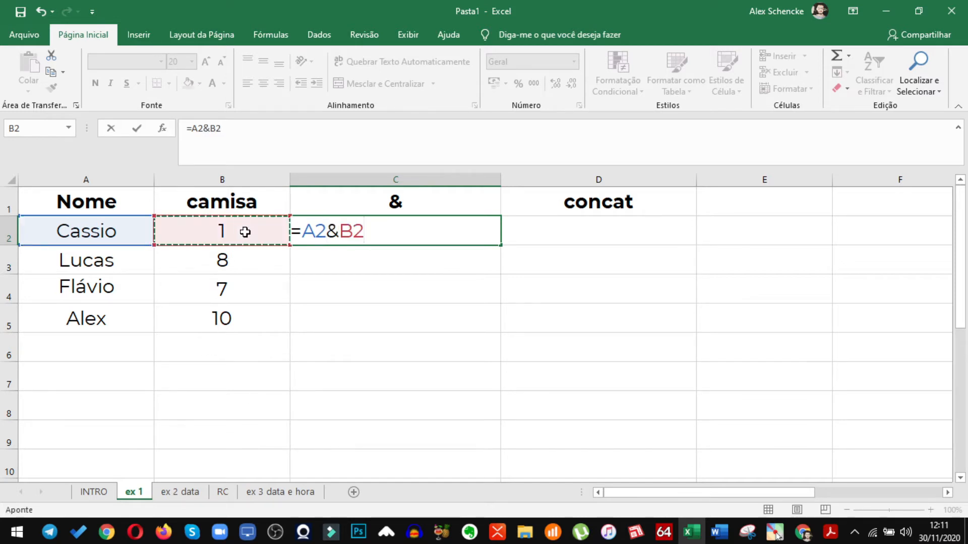
pyautogui.press('Return')
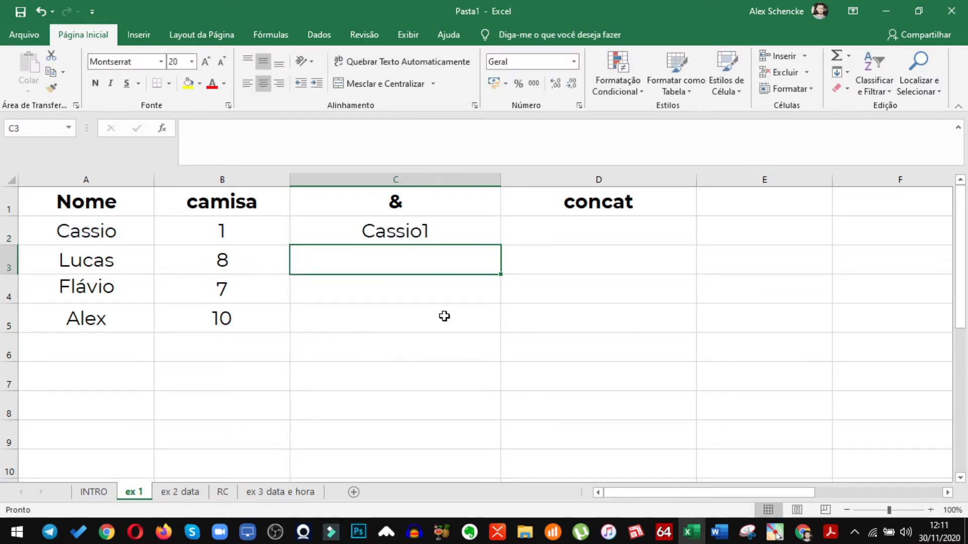
# Insert a quoted space between the two references in C2 so the formula reads =A2&" "&B2
pyautogui.click(398, 233)
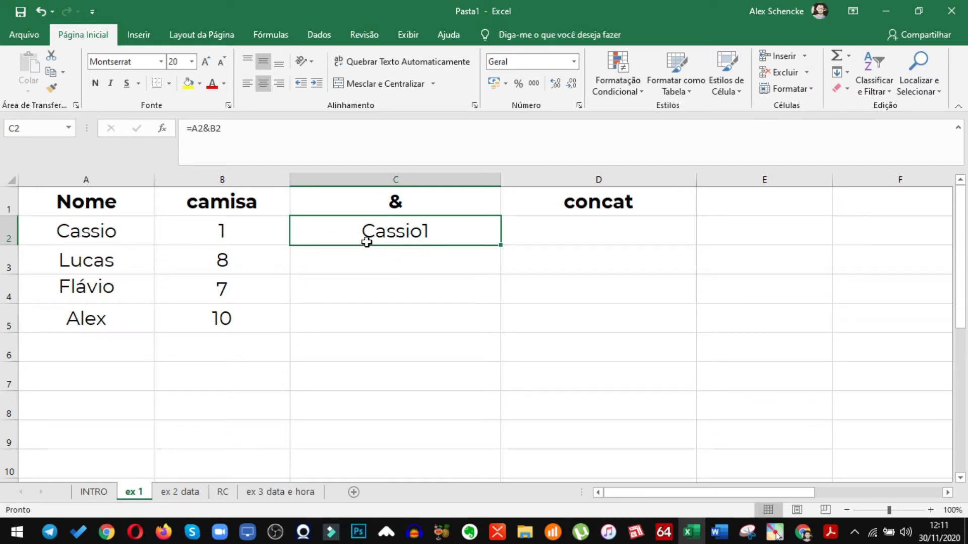
pyautogui.click(207, 129)
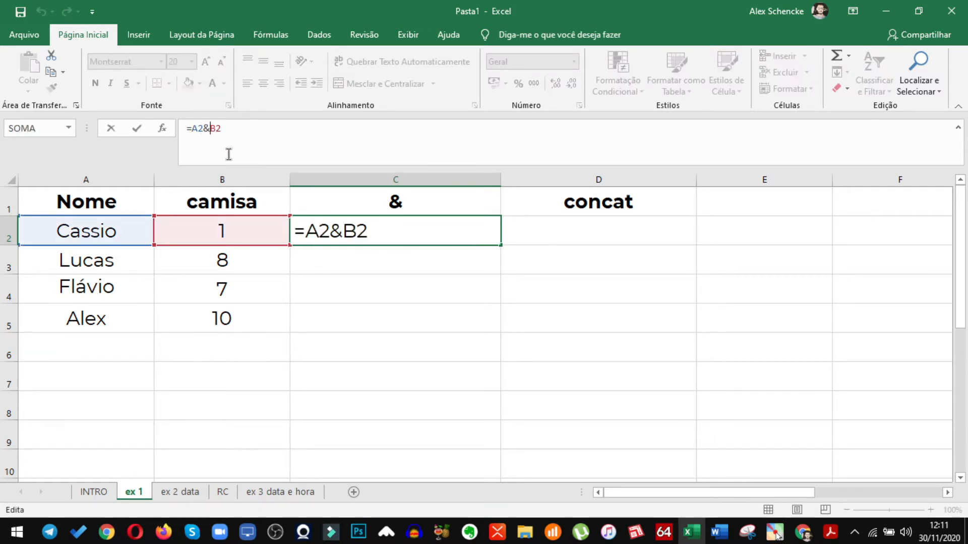
pyautogui.write('"')
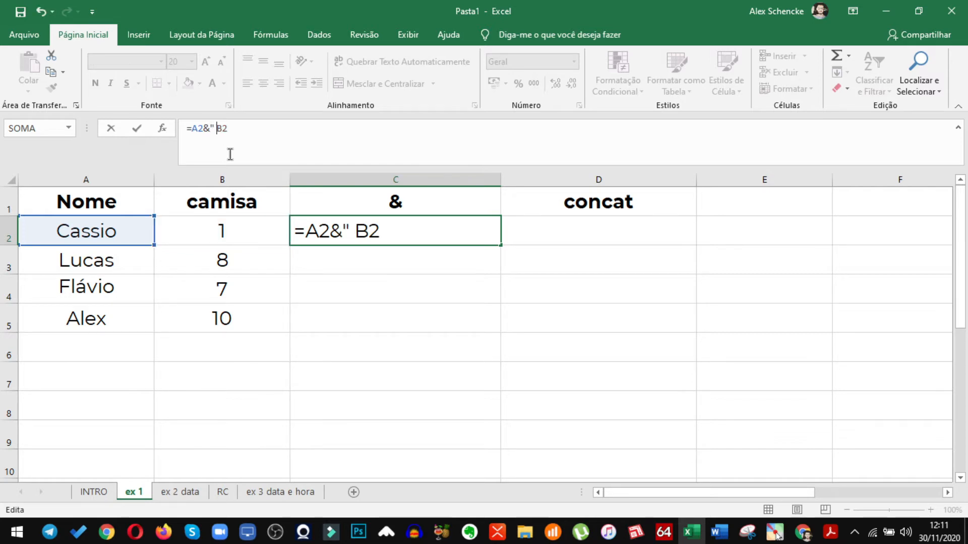
pyautogui.write(' "')
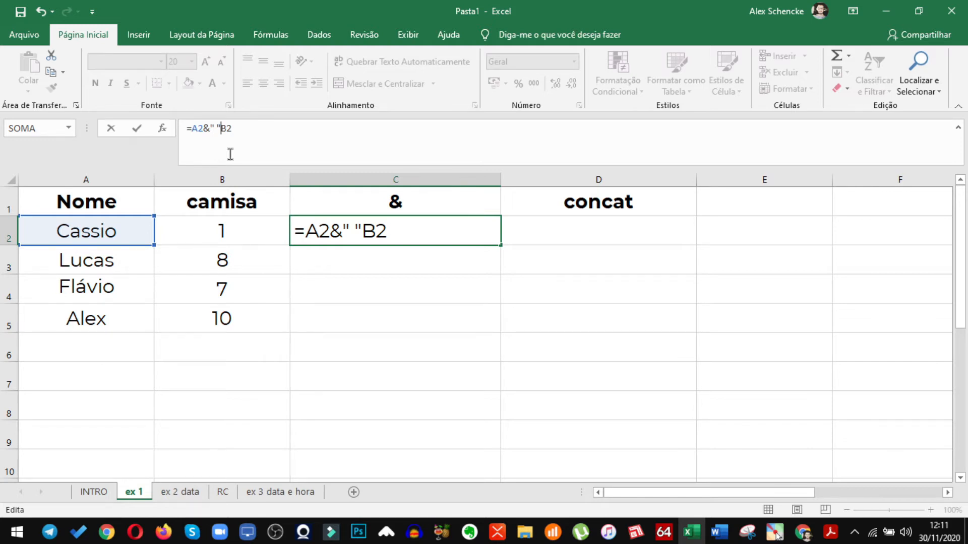
pyautogui.write('&')
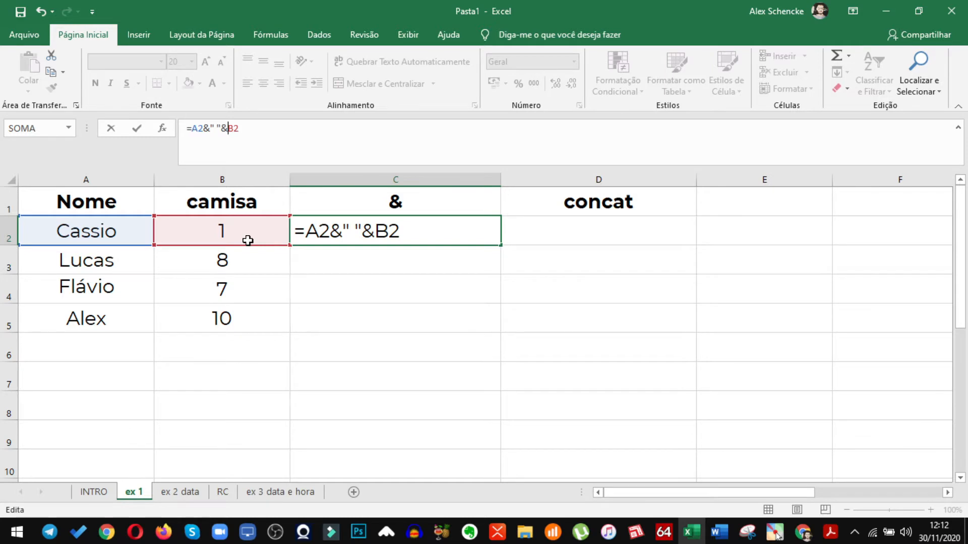
pyautogui.press('Return')
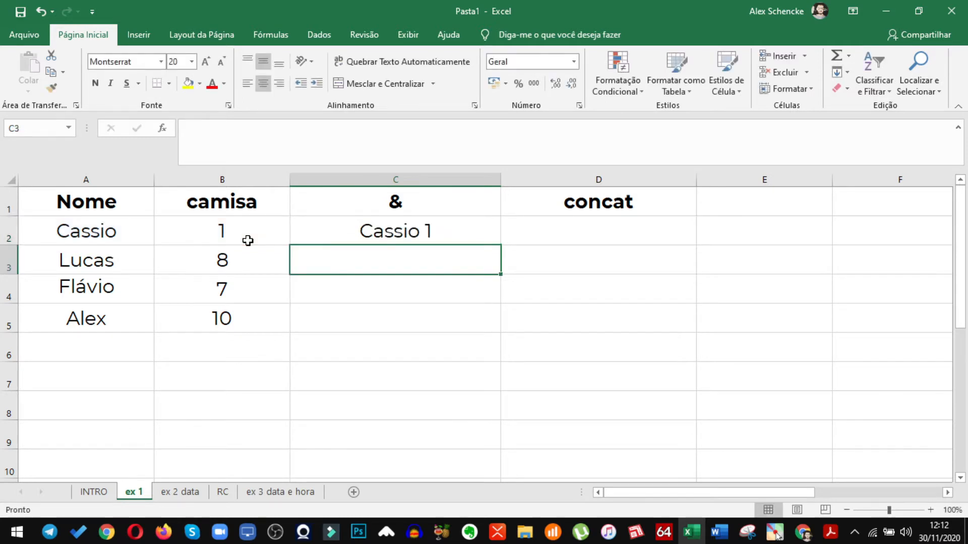
# Change the separator in the C2 formula to a spaced hyphen, making it =A2&" - "&B2
pyautogui.click(415, 231)
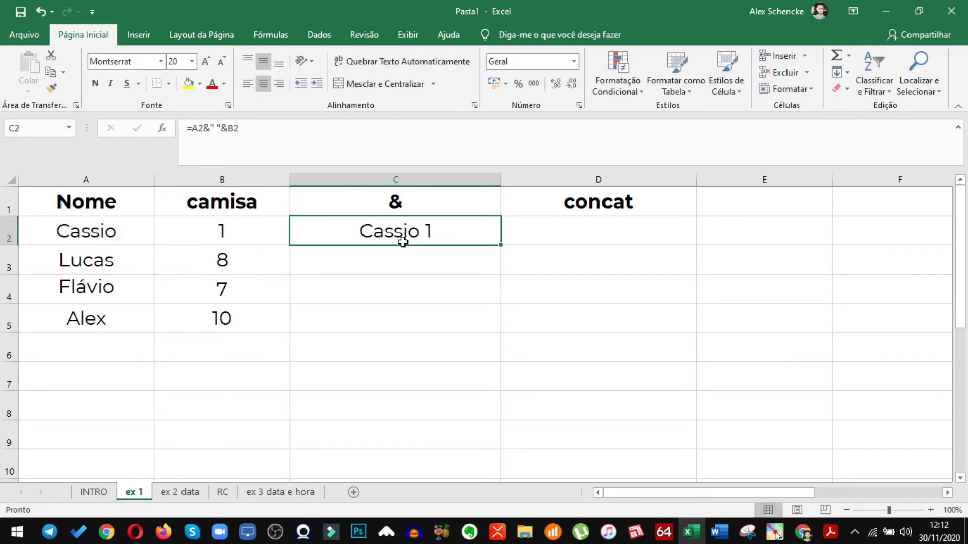
pyautogui.click(215, 128)
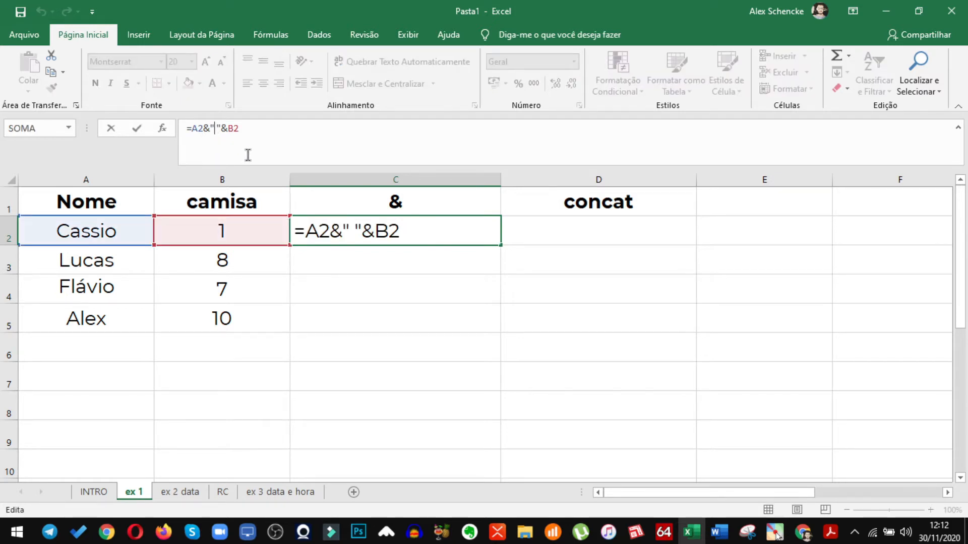
pyautogui.write('-')
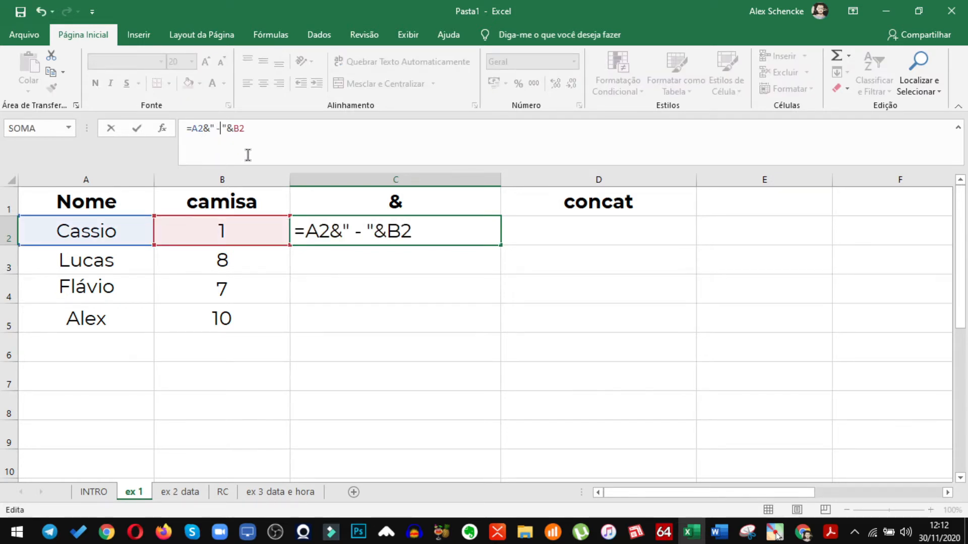
pyautogui.press('Return')
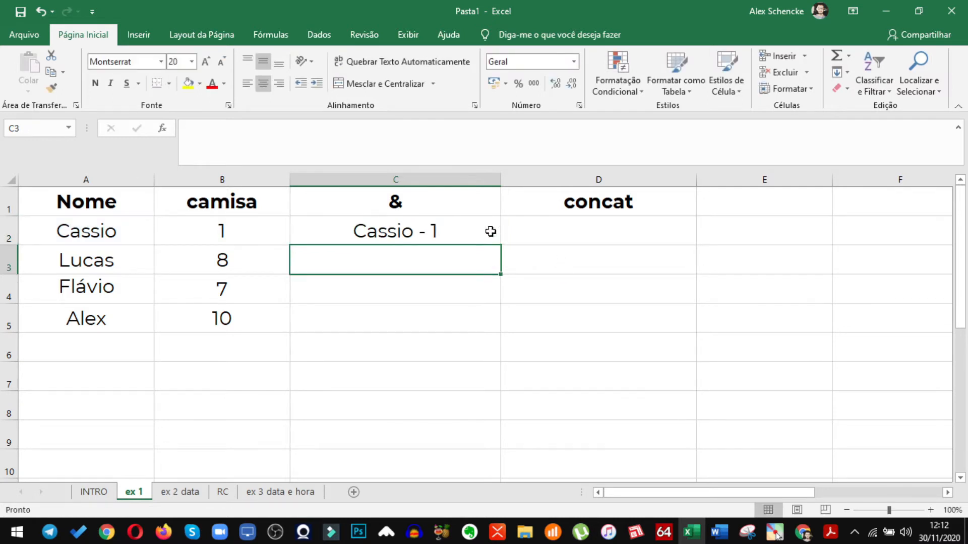
# Fill the C2 formula down the & column through C5
pyautogui.click(467, 230)
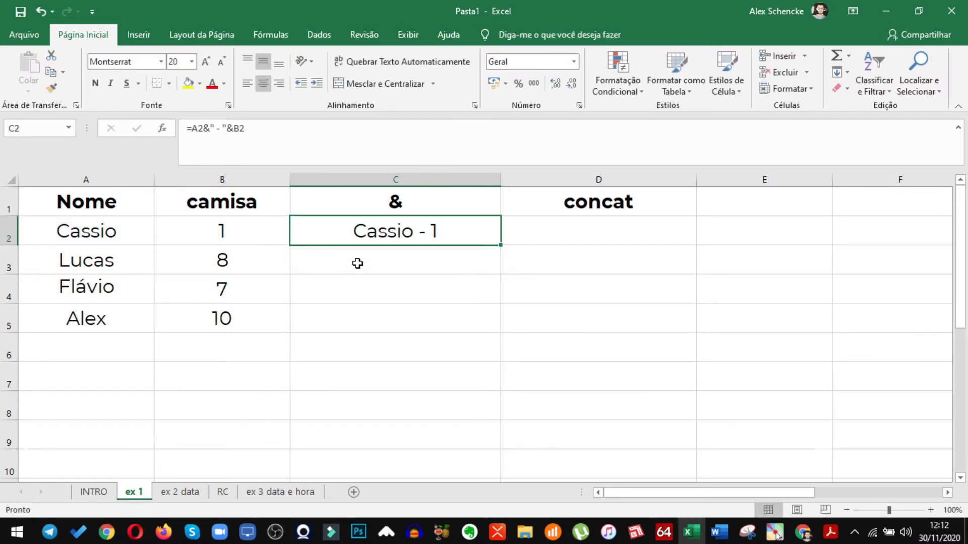
pyautogui.doubleClick(502, 245)
pyautogui.click(389, 377)
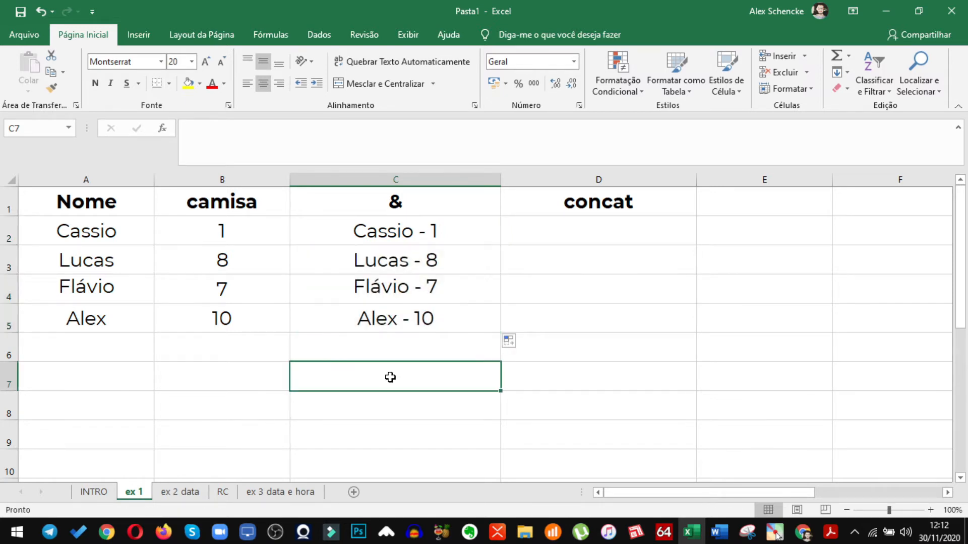
# Enter =CONCAT(A2&B2) in cell D2 of the concat column and reselect that cell
pyautogui.click(561, 225)
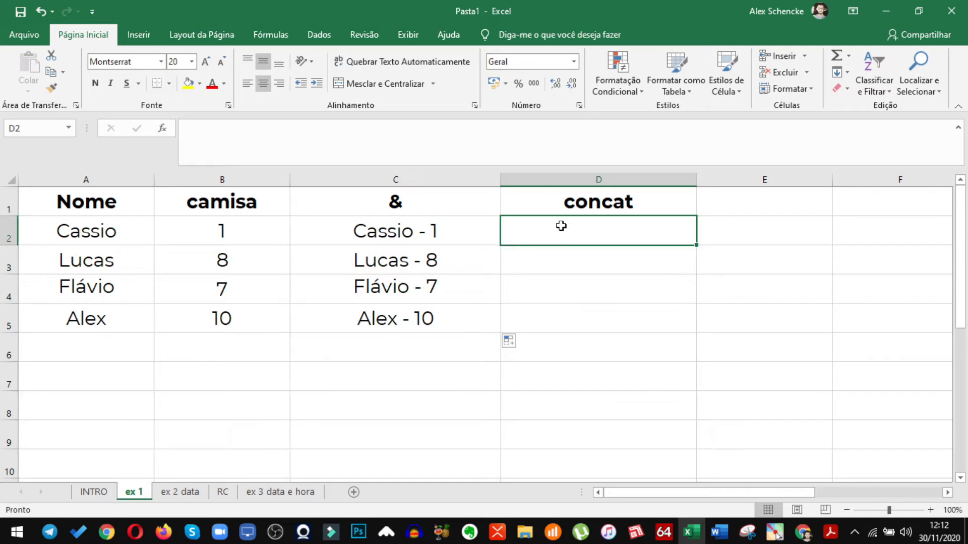
pyautogui.write('=CON')
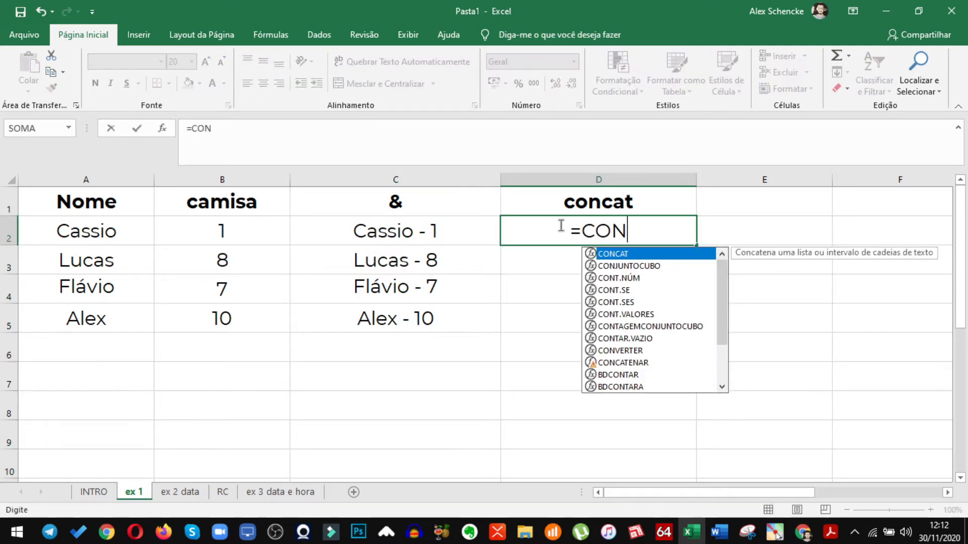
pyautogui.write('CAT(')
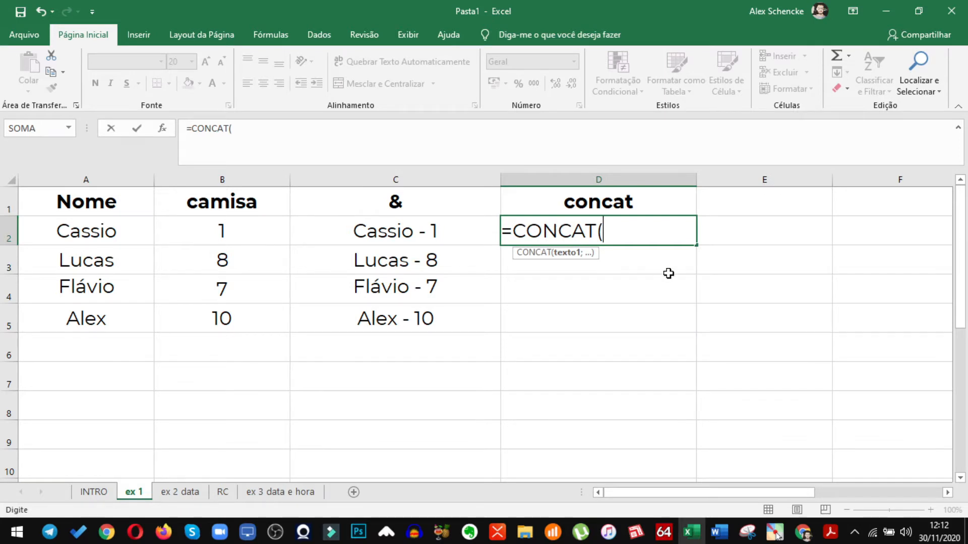
pyautogui.click(90, 228)
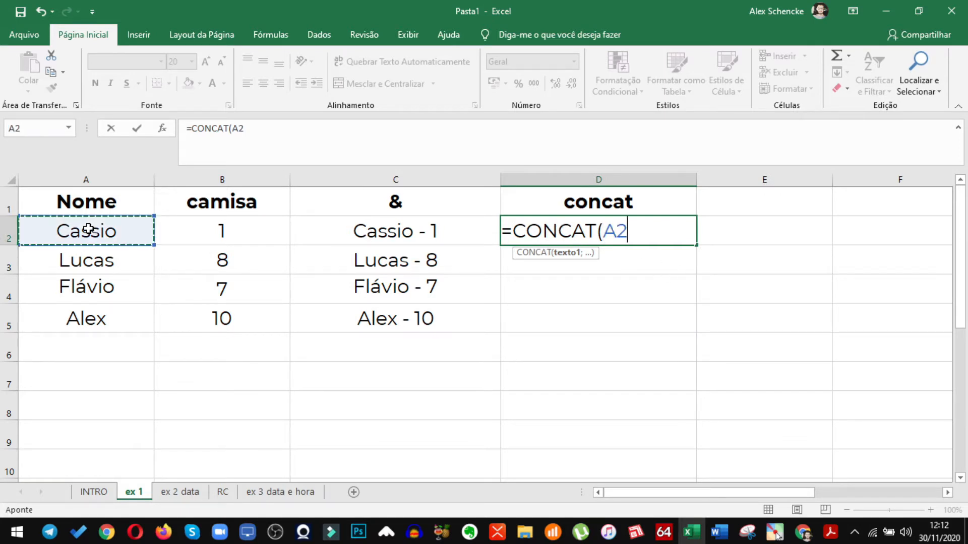
pyautogui.write('&')
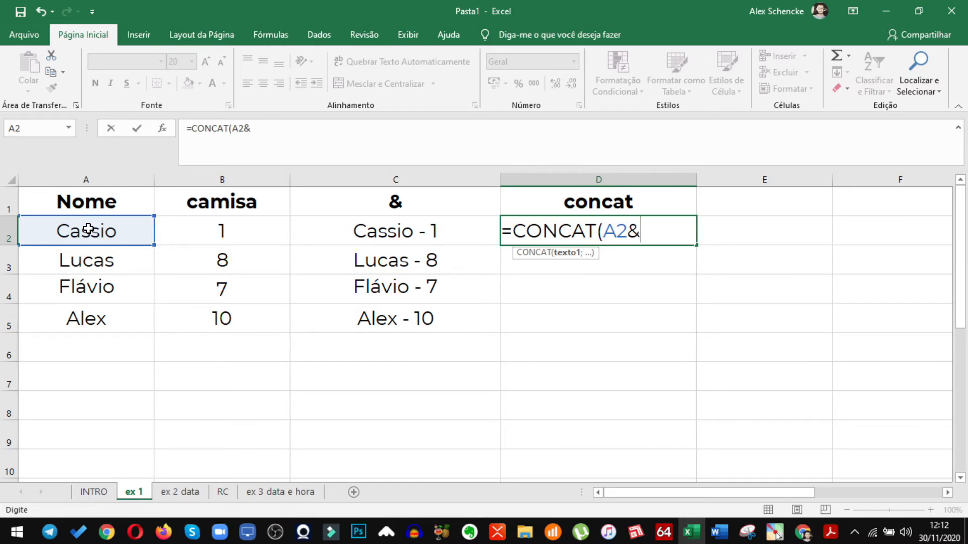
pyautogui.click(186, 230)
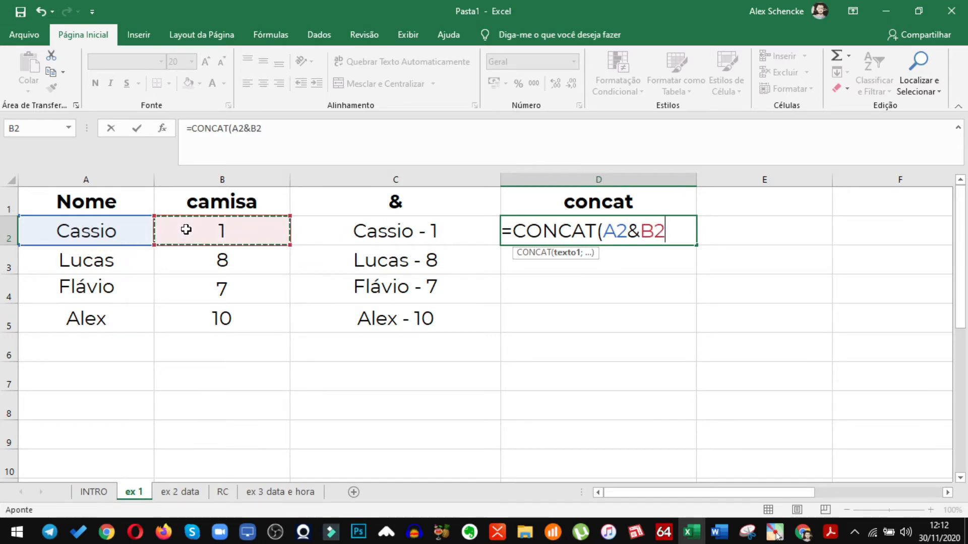
pyautogui.write(')')
pyautogui.press('Return')
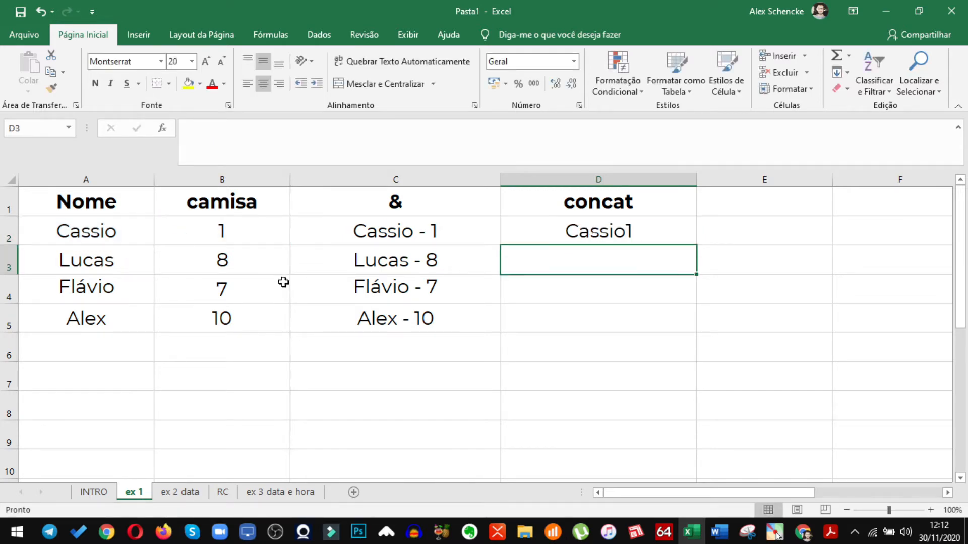
pyautogui.click(582, 234)
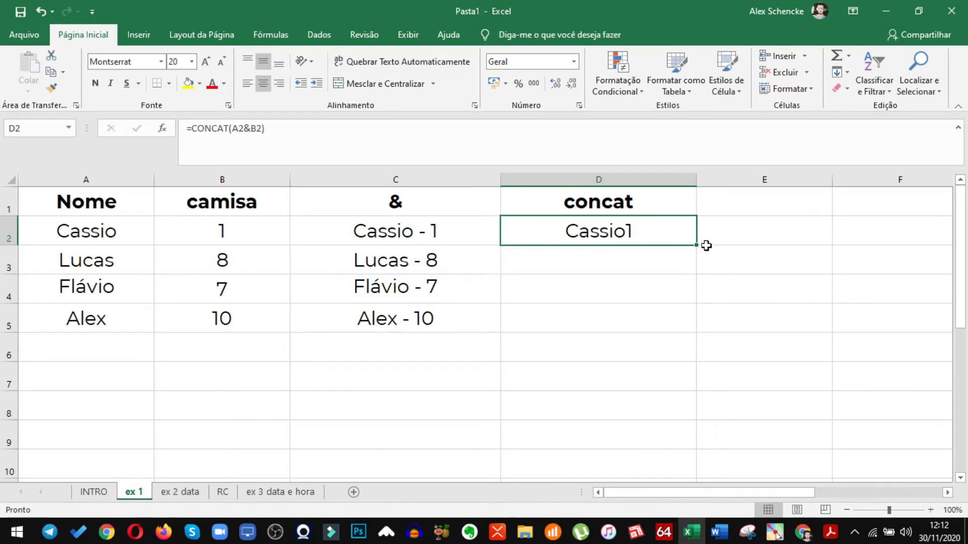
# Fill the D2 CONCAT formula down the concat column through D5
pyautogui.moveTo(696, 246); pyautogui.dragTo(616, 322)
pyautogui.click(615, 345)
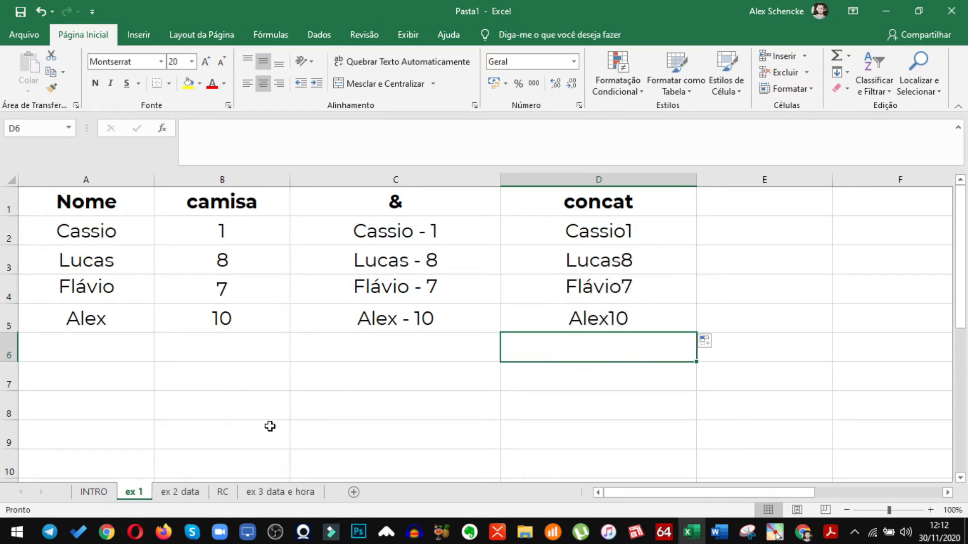
# On the ex 2 data sheet, enter =CONCAT(A2&B2) in cell C2 to join the name with the birth date
pyautogui.click(185, 493)
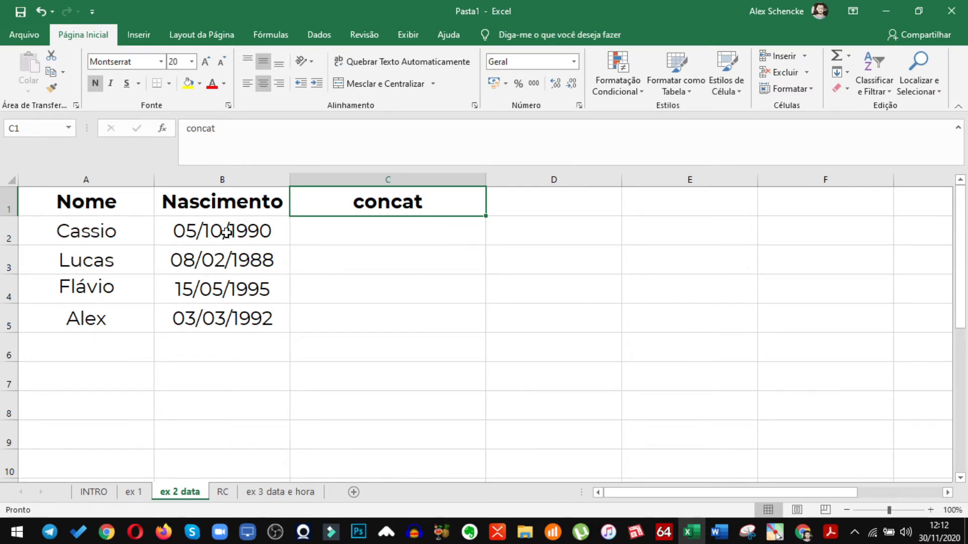
pyautogui.moveTo(223, 235); pyautogui.dragTo(218, 320)
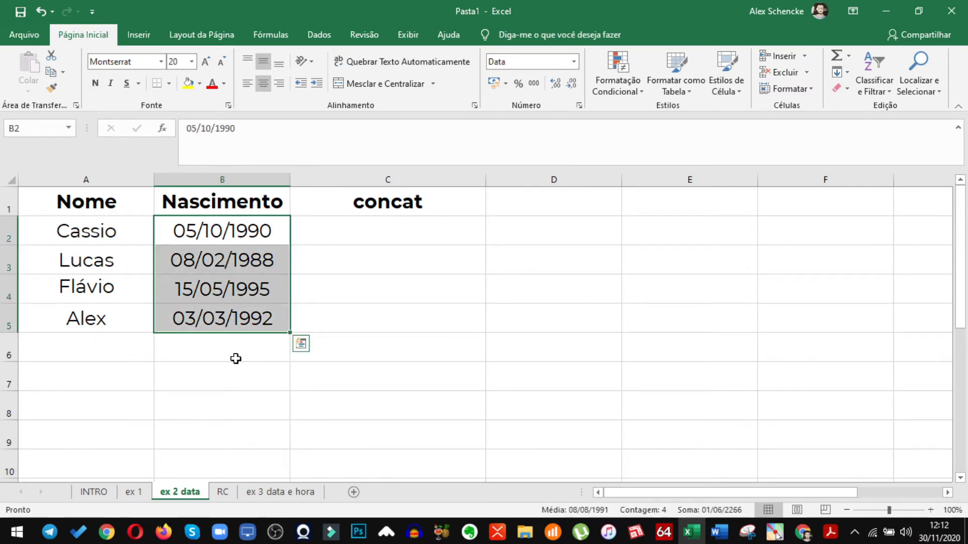
pyautogui.click(352, 233)
pyautogui.write('=concat')
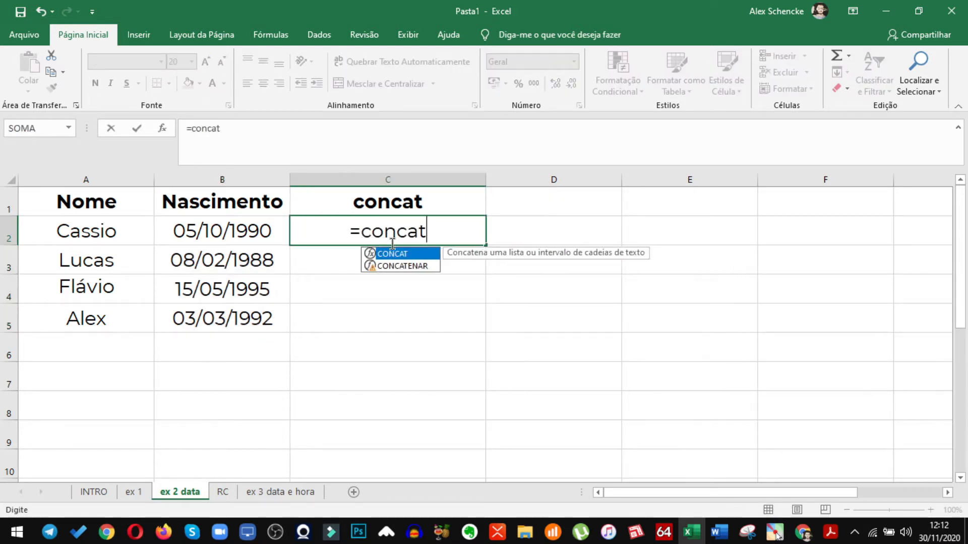
pyautogui.press('Tab')
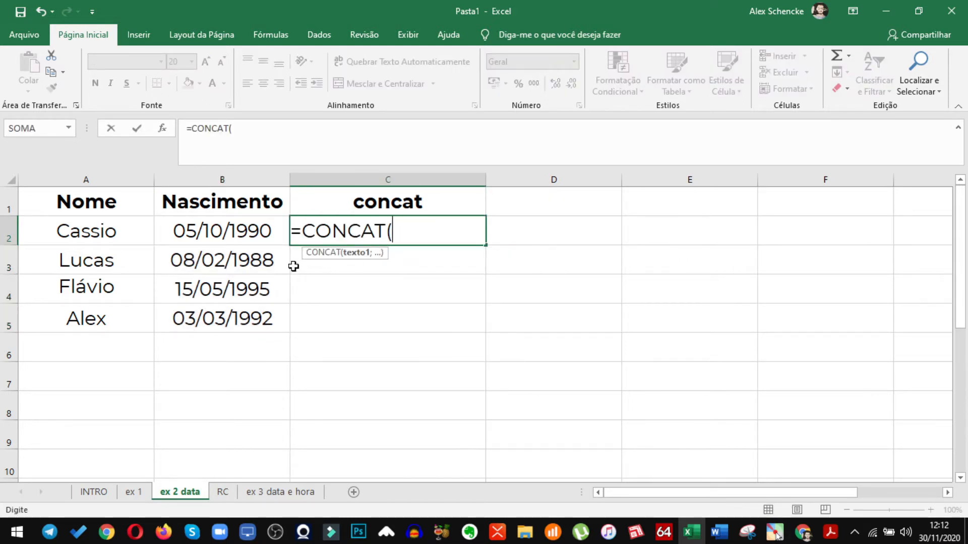
pyautogui.click(121, 233)
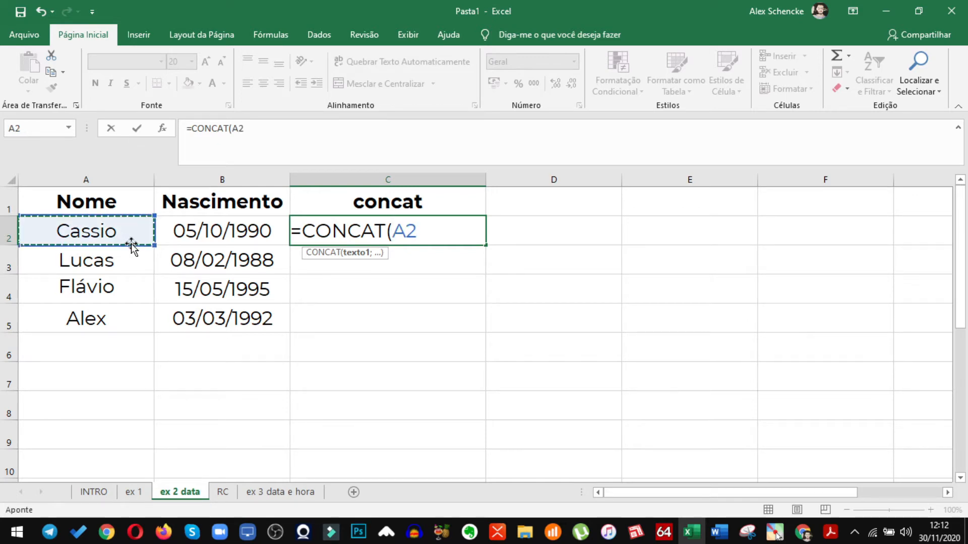
pyautogui.write('&')
pyautogui.click(207, 230)
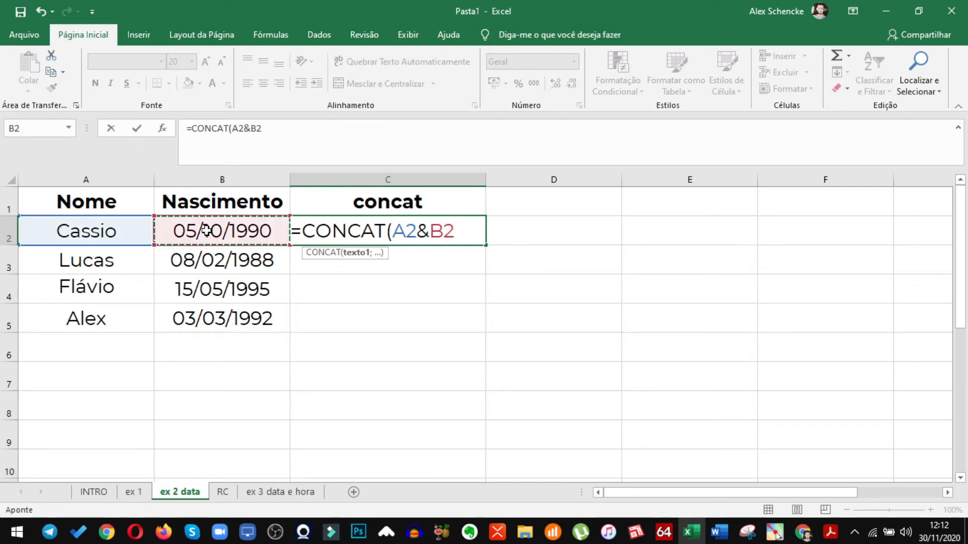
pyautogui.write(')')
pyautogui.press('Return')
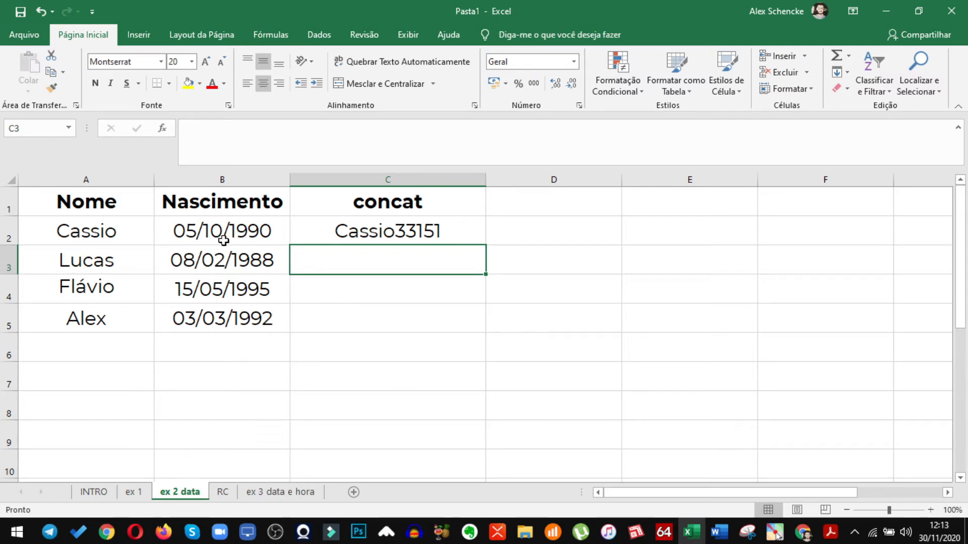
# Try the Data Abreviada number format on cell C2 and set it back to Geral
pyautogui.click(409, 236)
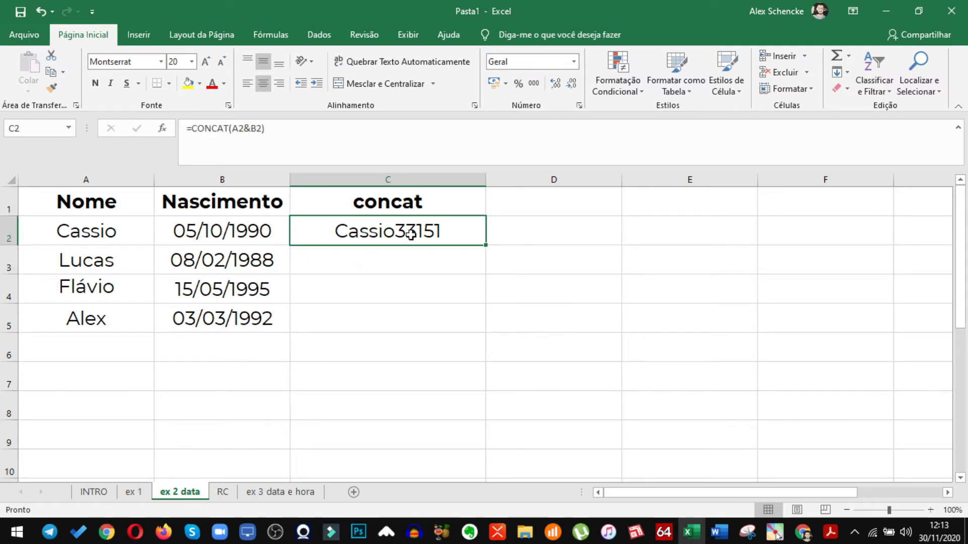
pyautogui.click(574, 63)
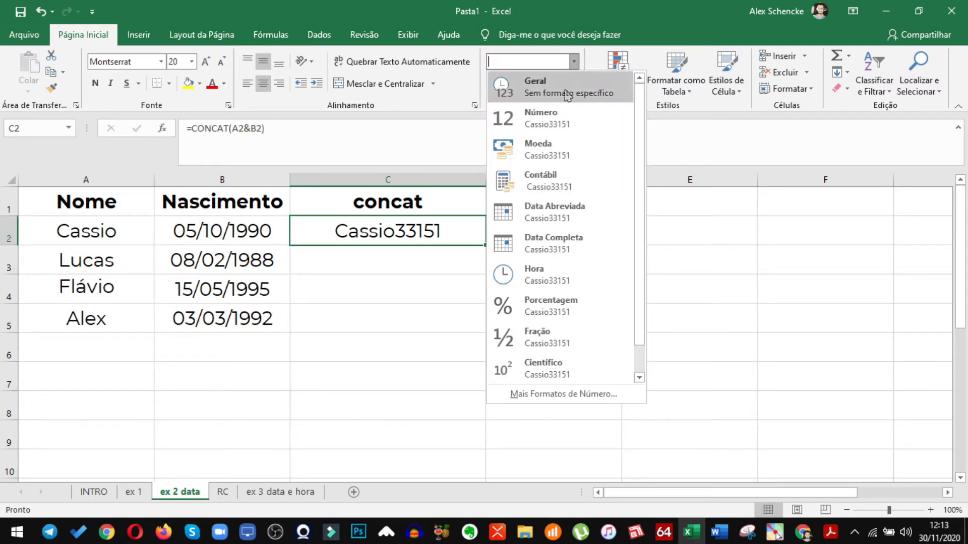
pyautogui.click(554, 212)
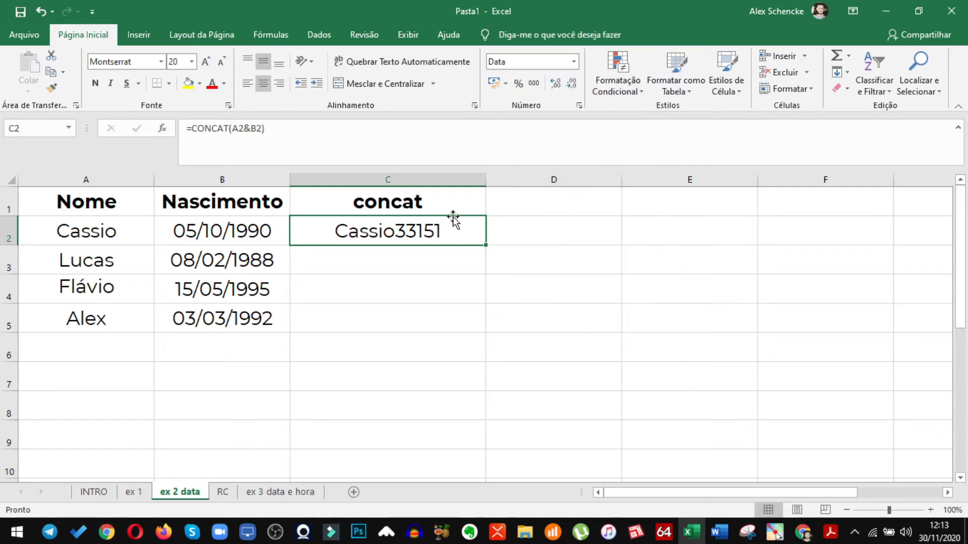
pyautogui.click(573, 61)
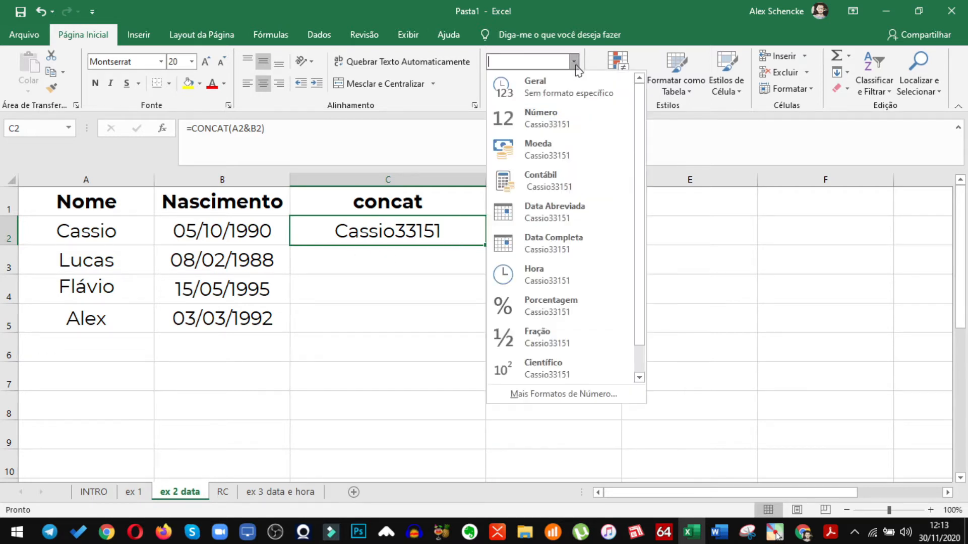
pyautogui.click(509, 80)
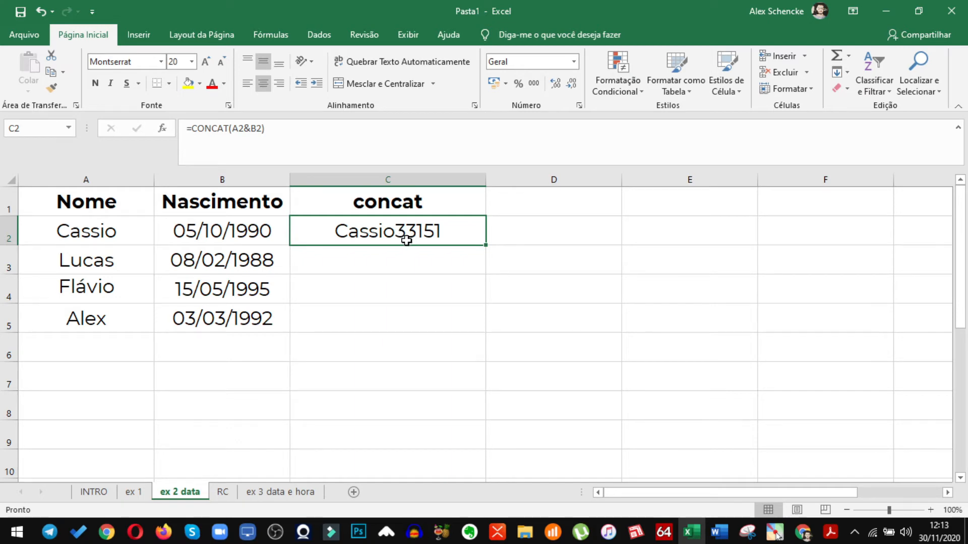
# Insert a quoted space between the references in the C2 formula, making it =CONCAT(A2&" "&B2)
pyautogui.click(230, 231)
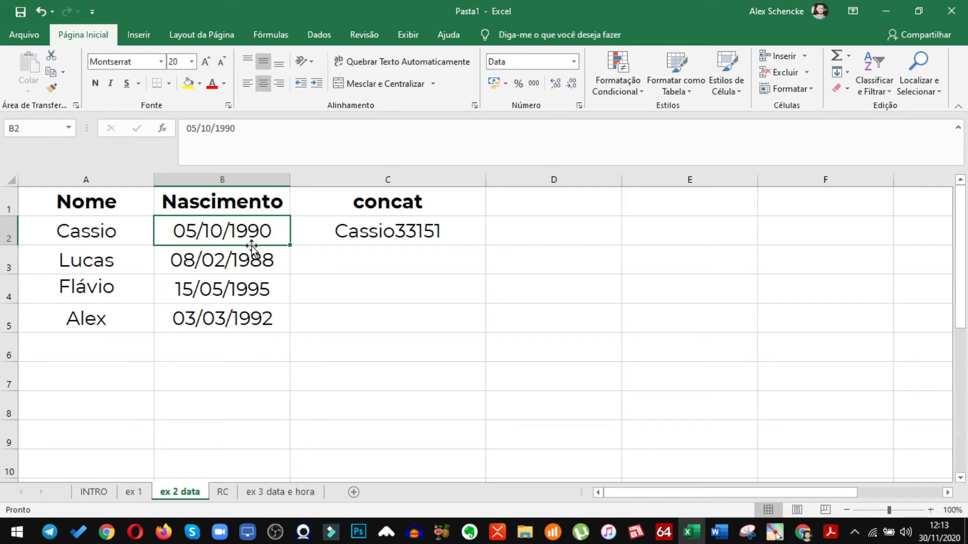
pyautogui.click(355, 237)
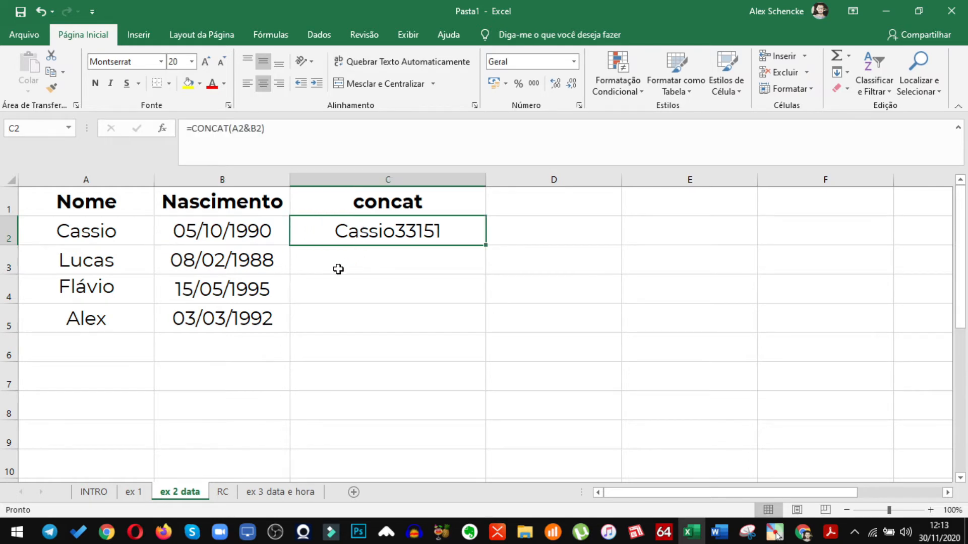
pyautogui.click(248, 130)
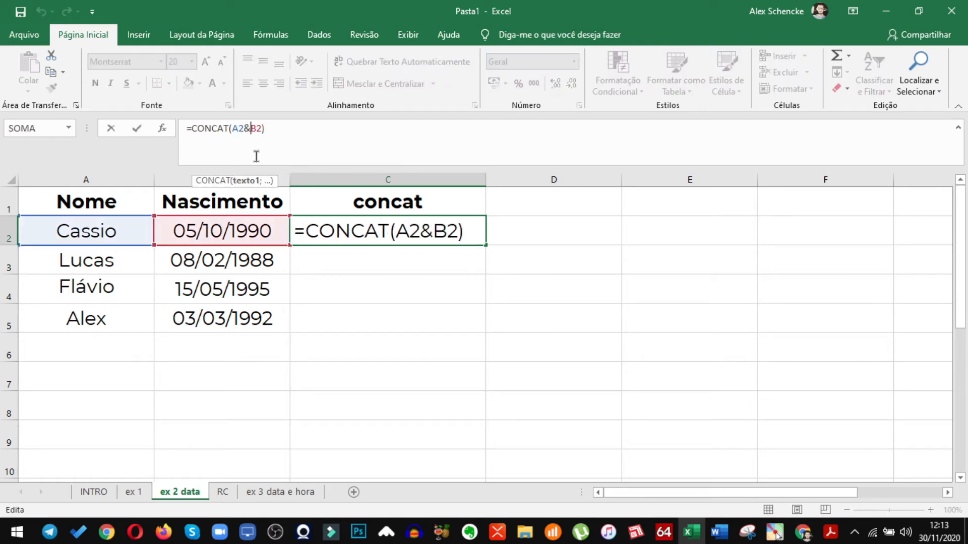
pyautogui.write('"')
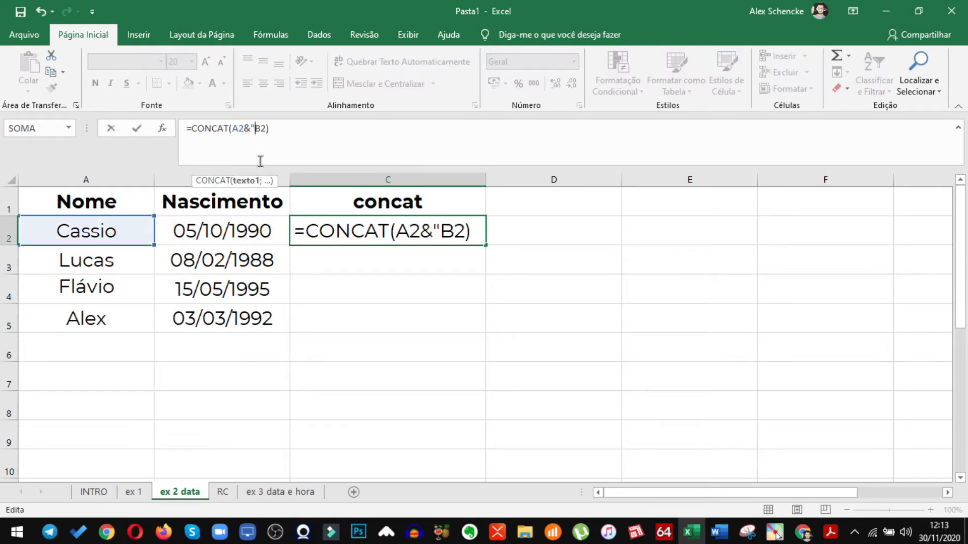
pyautogui.write(' "')
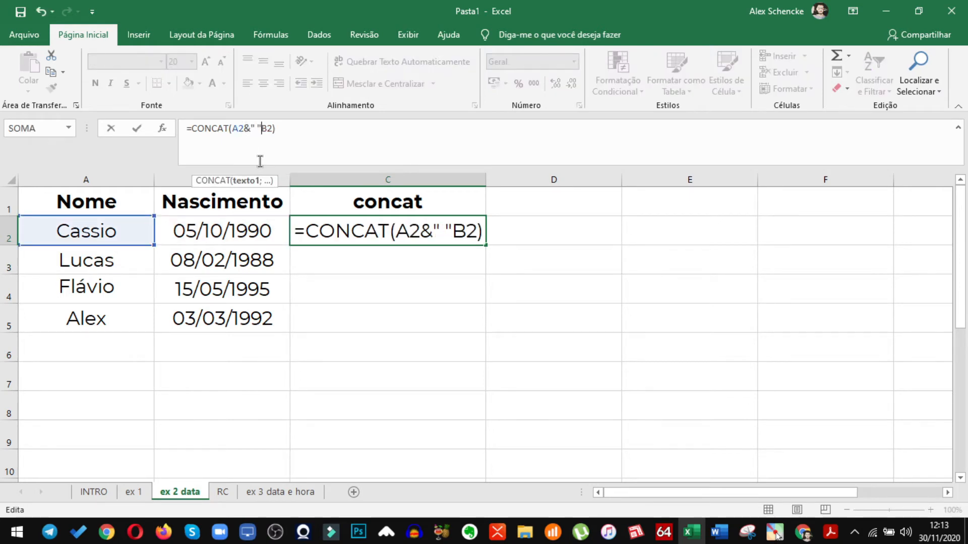
pyautogui.write('&')
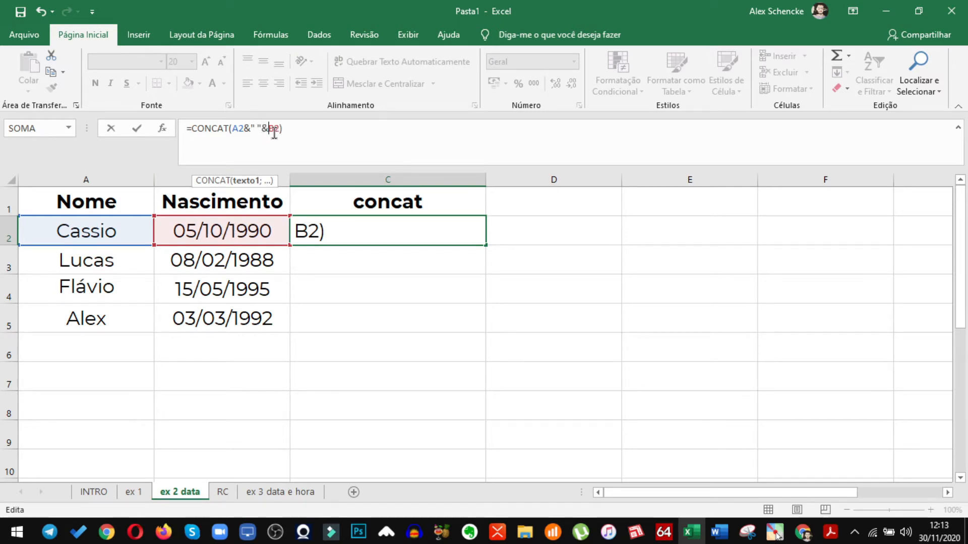
# Wrap B2 in the TEXTO function with the format "dd/mm/aaaa", making C2 =CONCAT(A2&" "&TEXTO(B2;"dd/mm/aaaa"))
pyautogui.write('text')
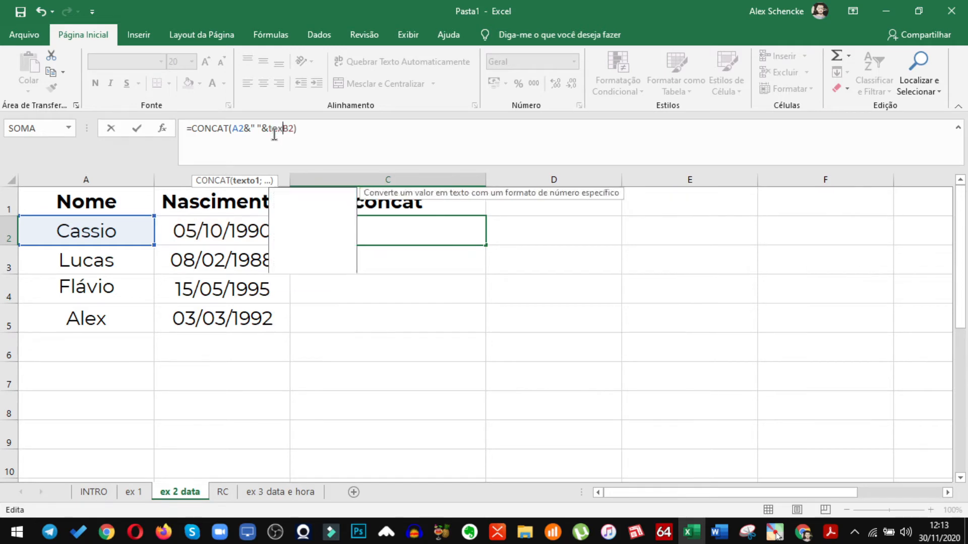
pyautogui.press('Tab')
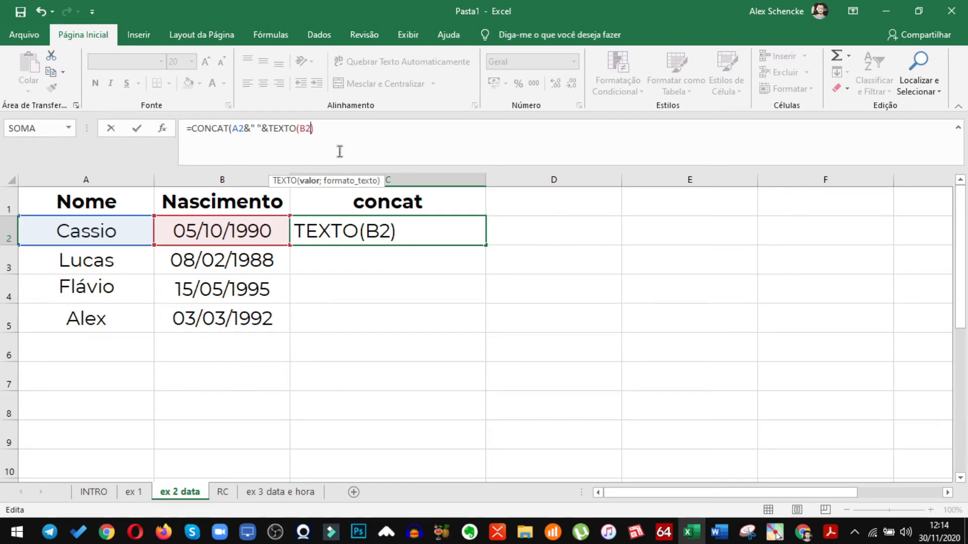
pyautogui.write(';')
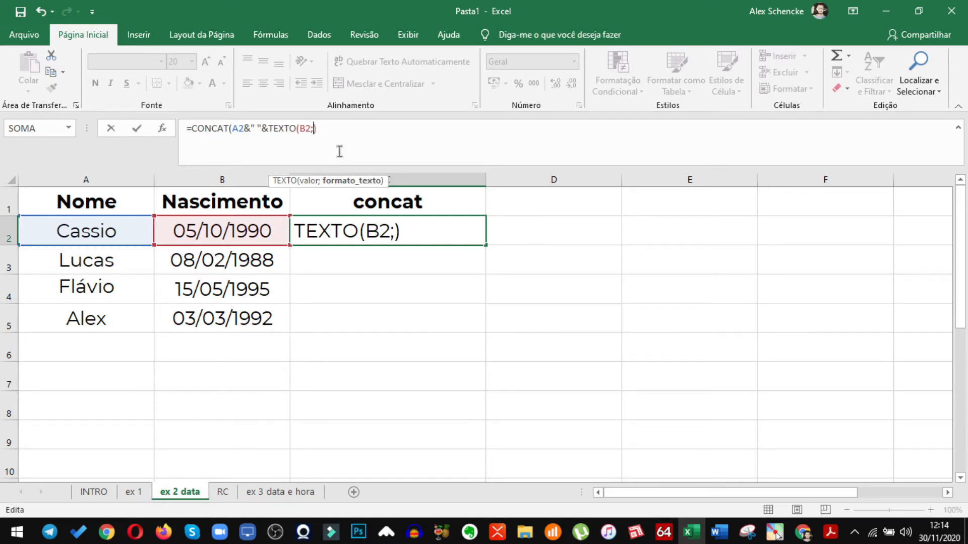
pyautogui.write('"')
pyautogui.write('dd/mm/')
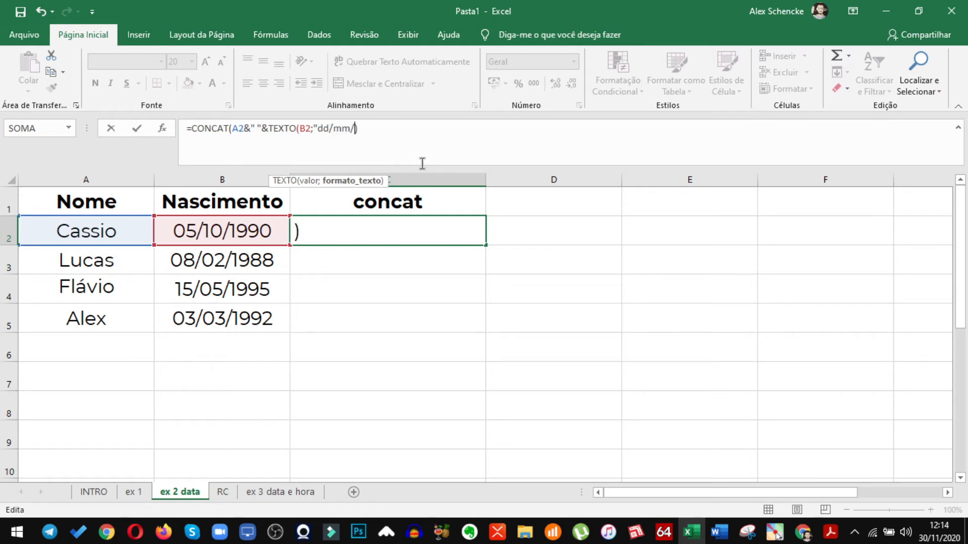
pyautogui.write('aaaa')
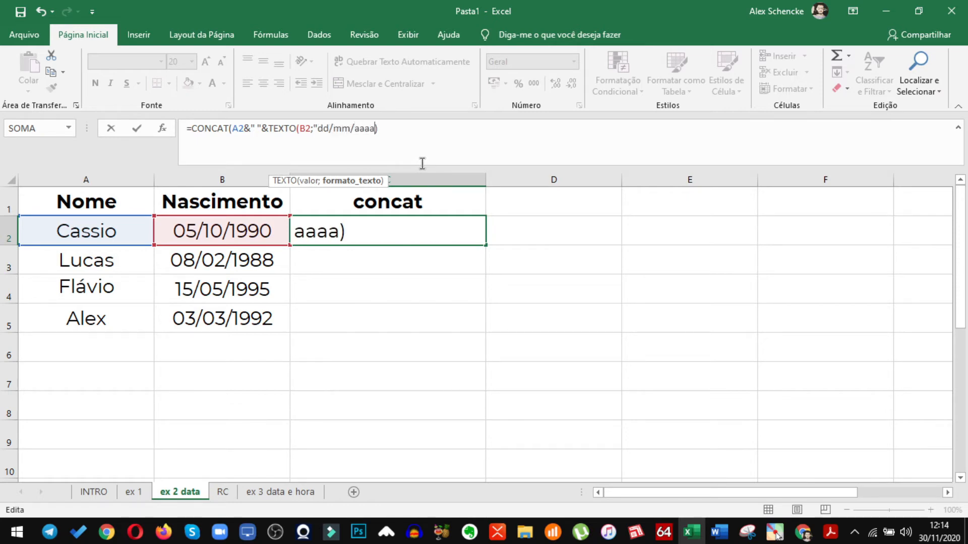
pyautogui.write('"')
pyautogui.click(388, 128)
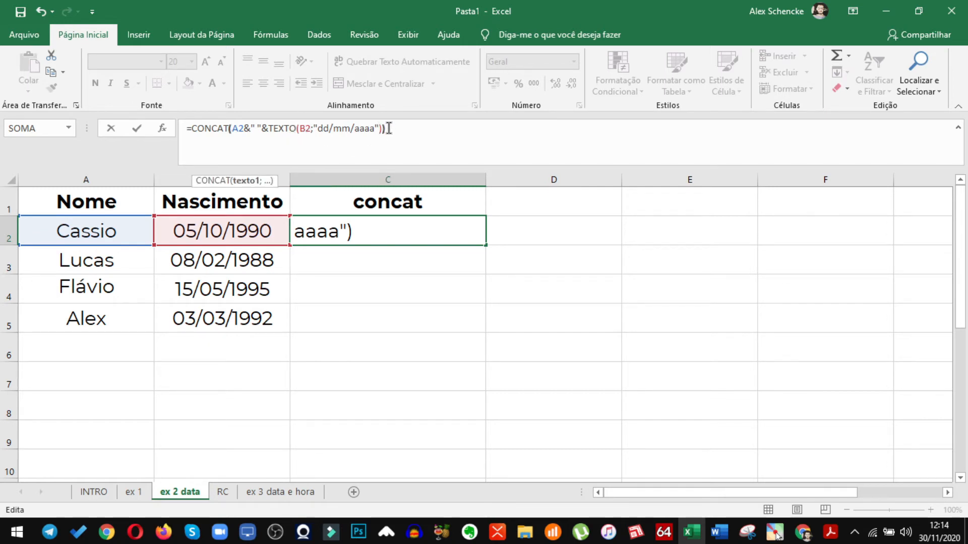
pyautogui.write(')')
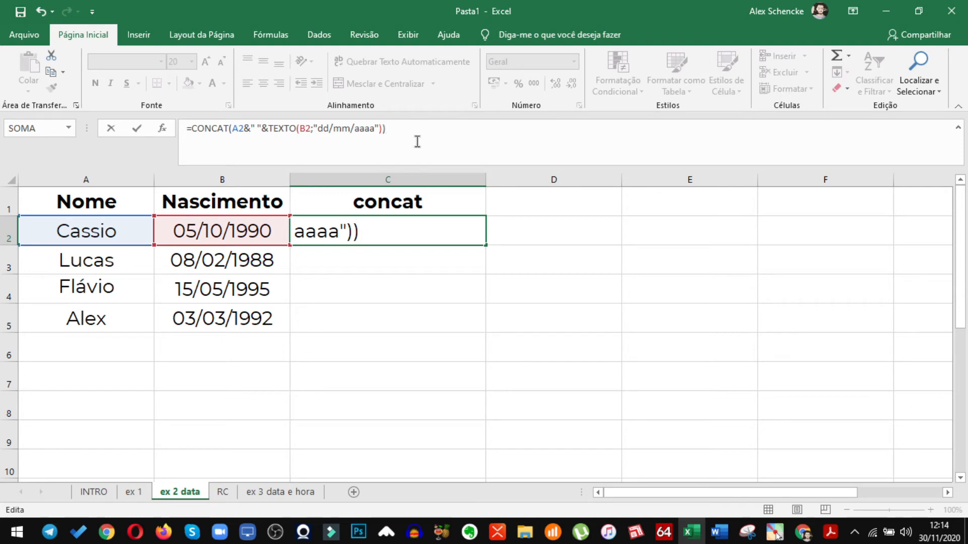
pyautogui.press('Return')
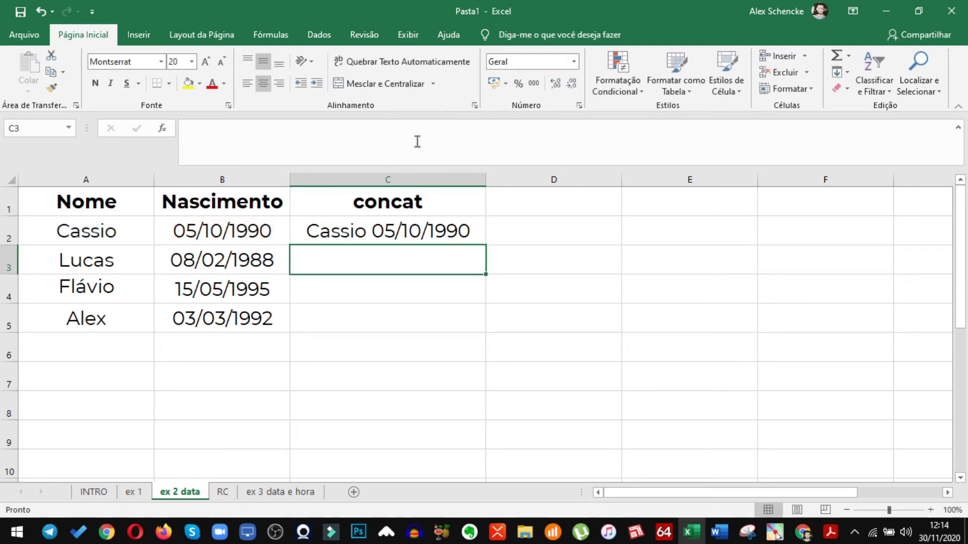
# Shorten the TEXTO date format in the C2 formula to "aaaa" so that only the year is joined
pyautogui.click(387, 242)
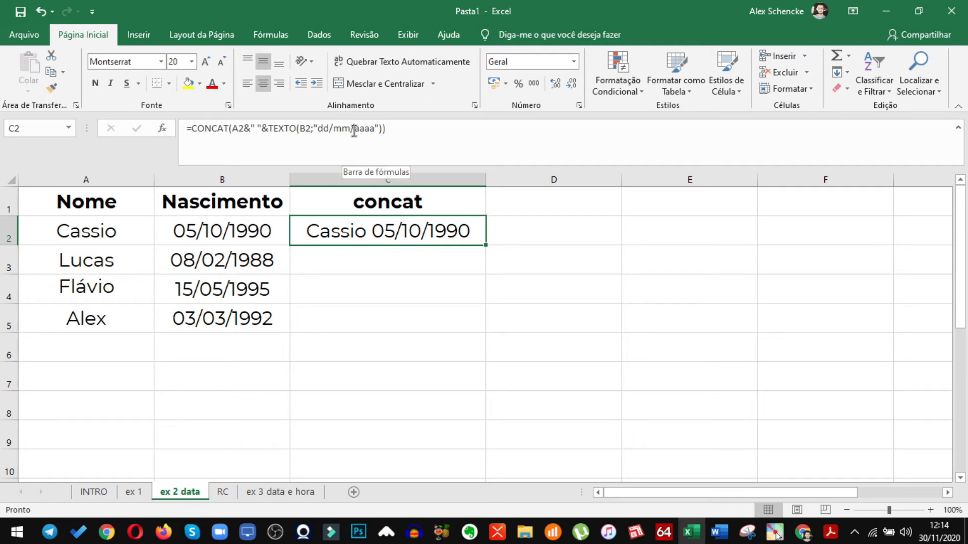
pyautogui.moveTo(355, 130); pyautogui.dragTo(319, 130)
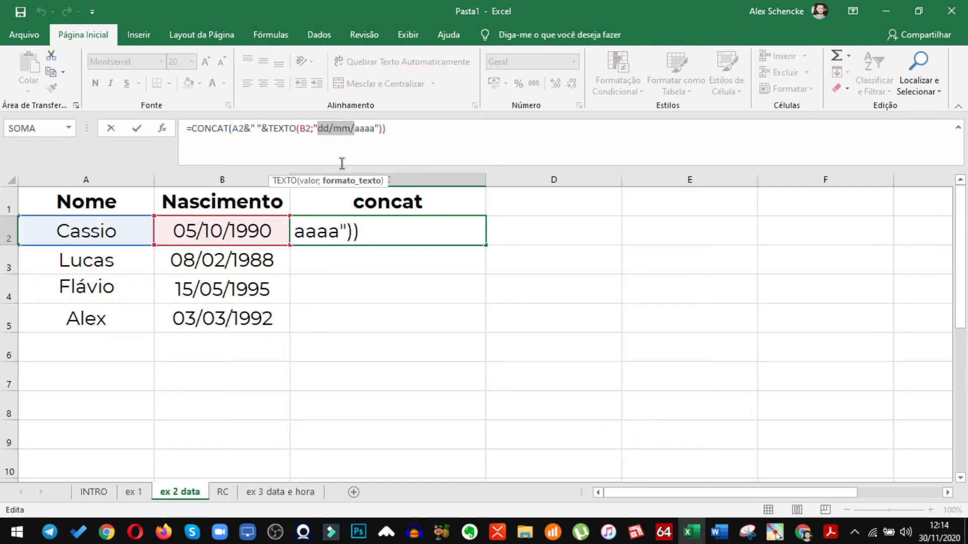
pyautogui.press('BackSpace')
pyautogui.press('Return')
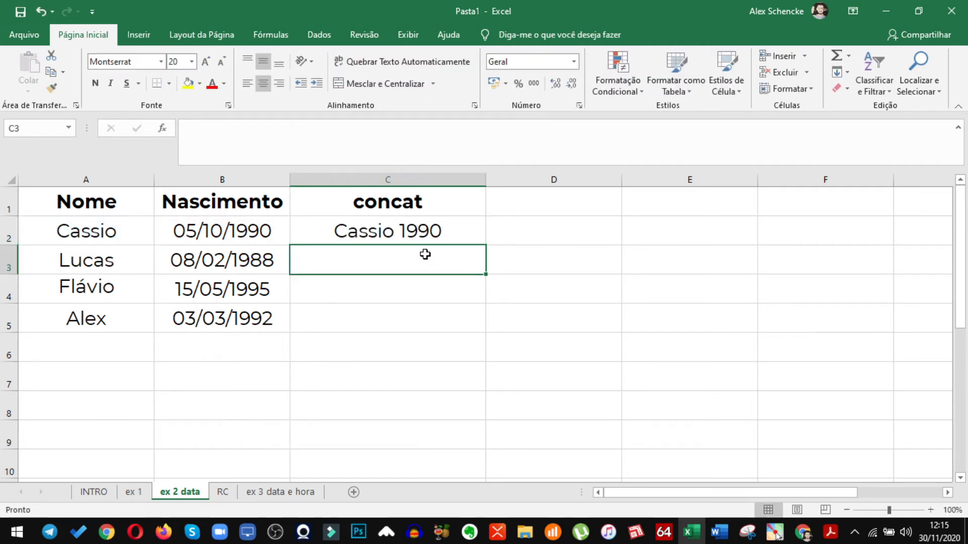
# Fill the C2 formula down the concat column through C5
pyautogui.click(450, 228)
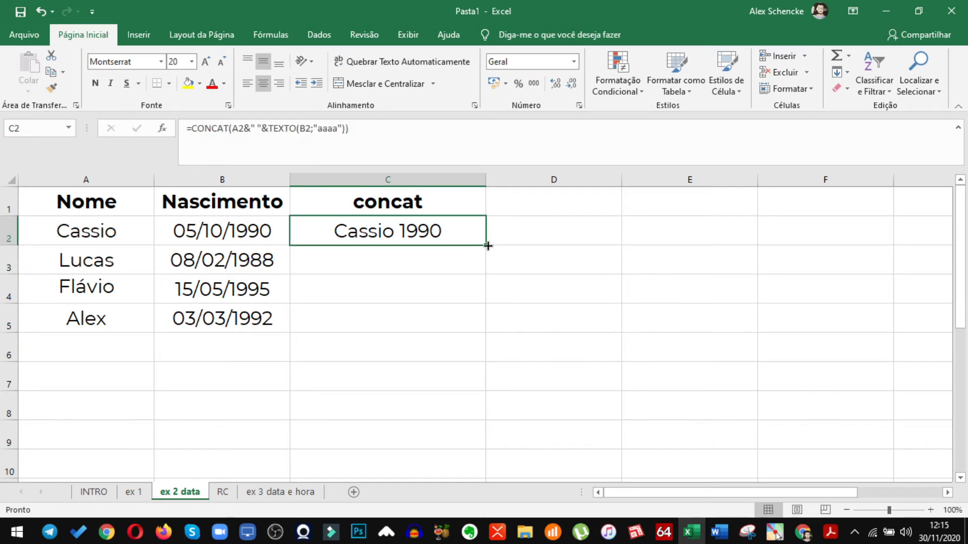
pyautogui.doubleClick(485, 246)
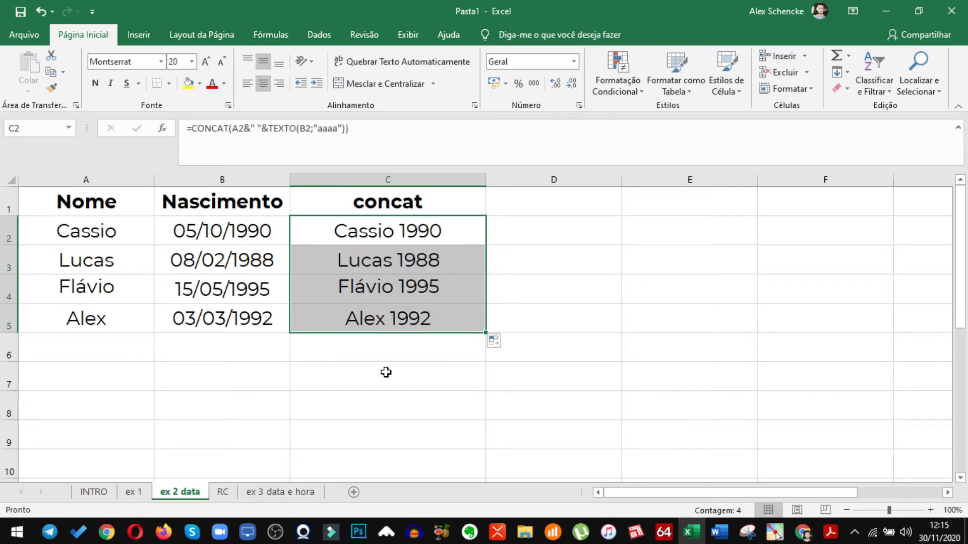
pyautogui.click(360, 356)
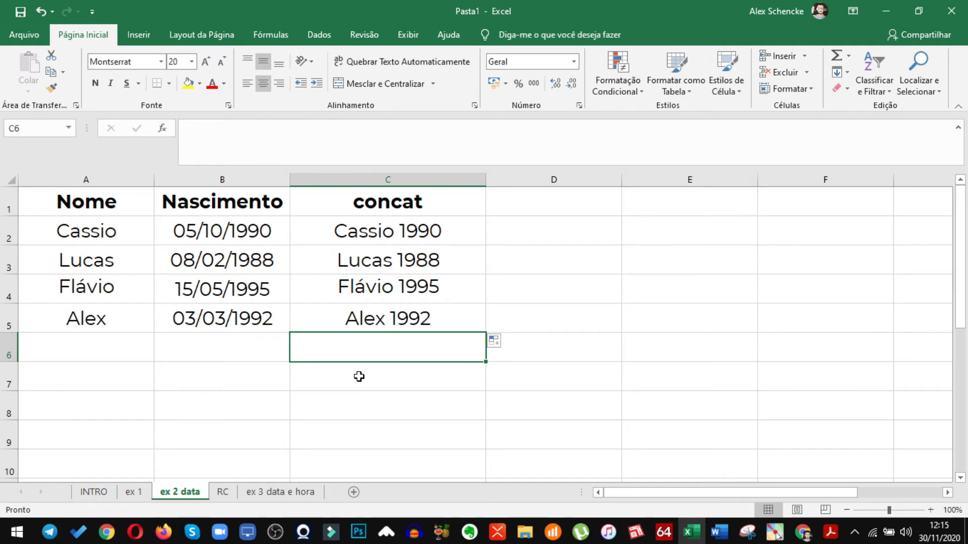
# Open the RC sheet and select the free Excel course heading in C2
pyautogui.click(223, 492)
pyautogui.click(394, 363)
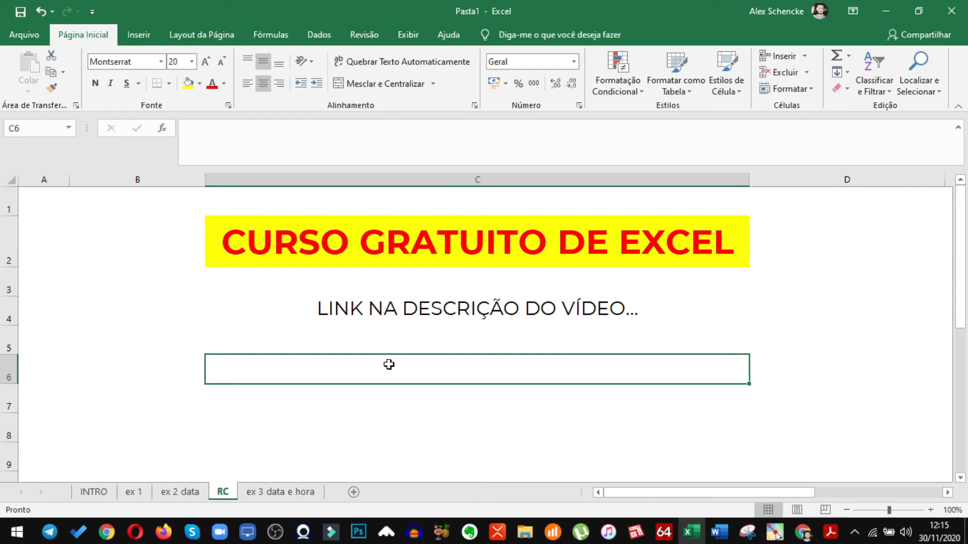
pyautogui.click(353, 253)
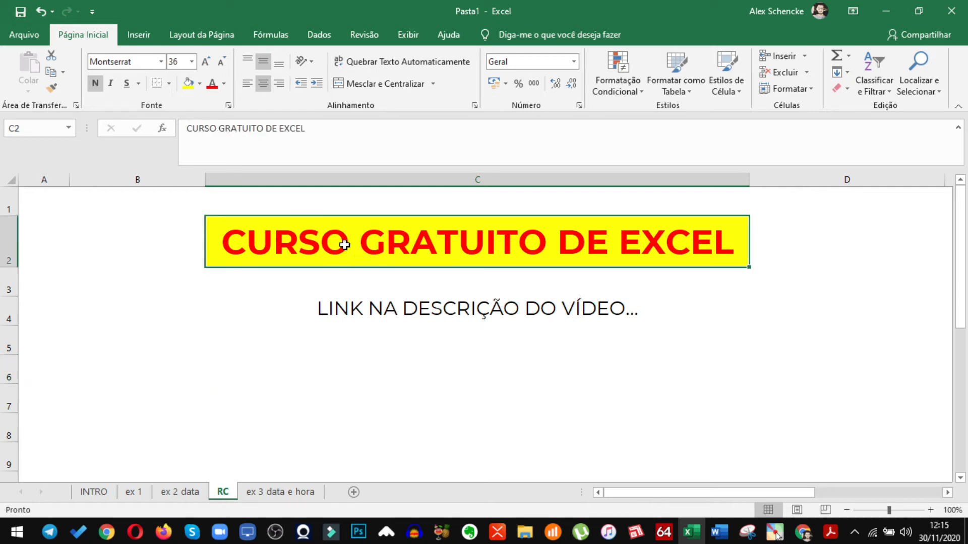
# Open the "ex 3 data e hora" sheet and select cell D2 under the concat heading
pyautogui.click(466, 309)
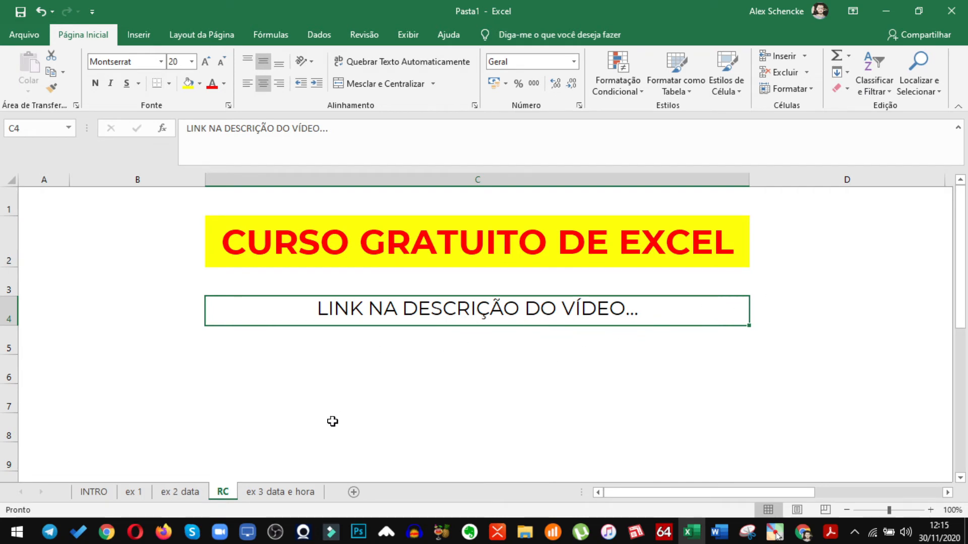
pyautogui.click(263, 495)
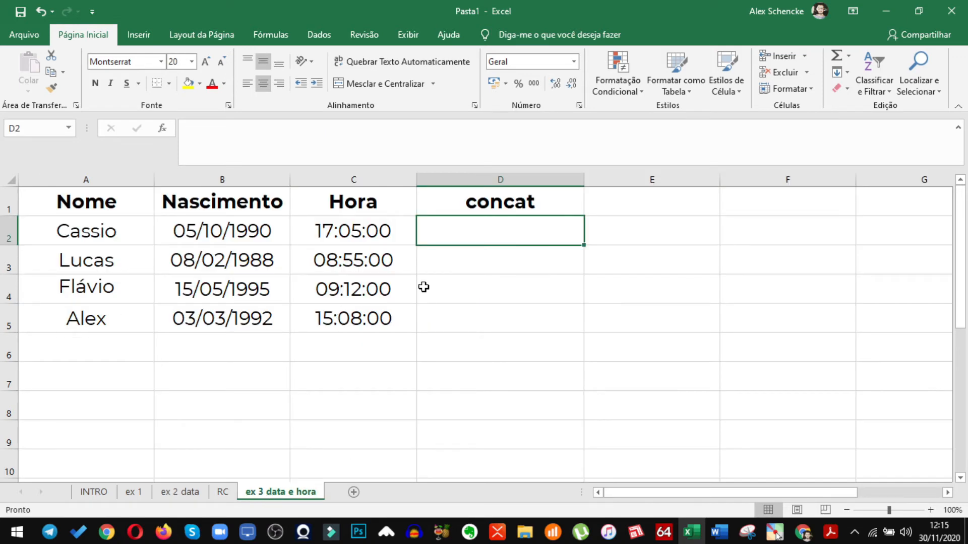
pyautogui.click(446, 280)
pyautogui.click(455, 237)
# Enter =CONCAT(A2&B2&C2) in D2 to join the name, birth date and time
pyautogui.write('=conca')
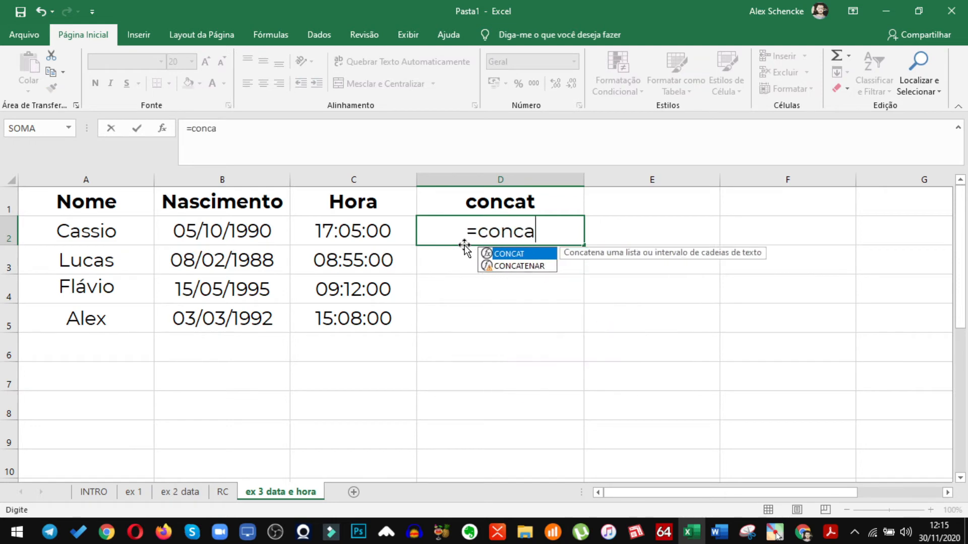
pyautogui.press('Tab')
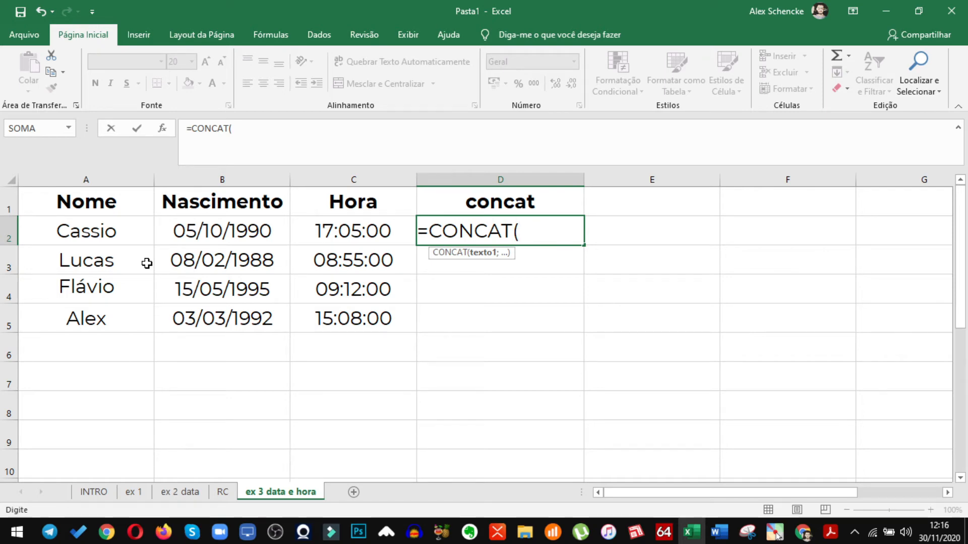
pyautogui.click(116, 235)
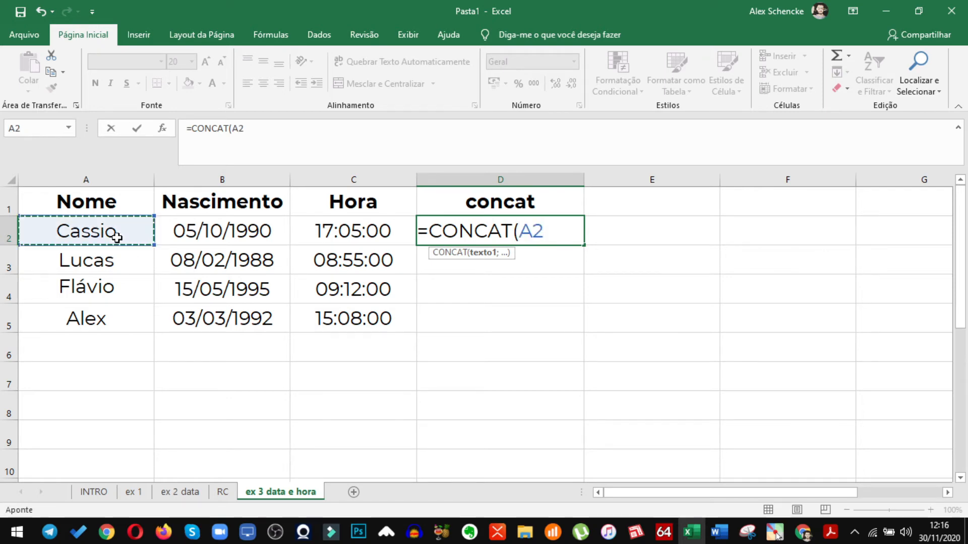
pyautogui.write('&')
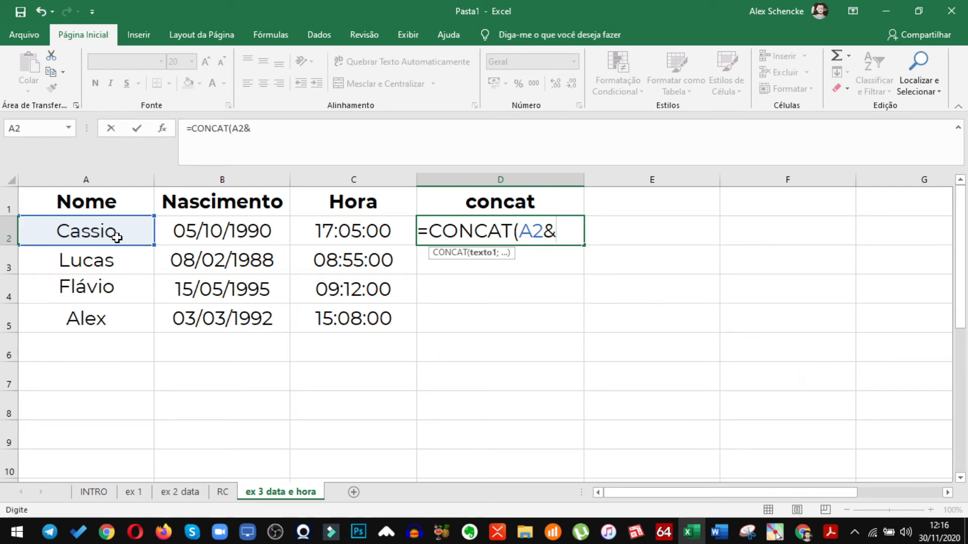
pyautogui.click(192, 235)
pyautogui.write('&')
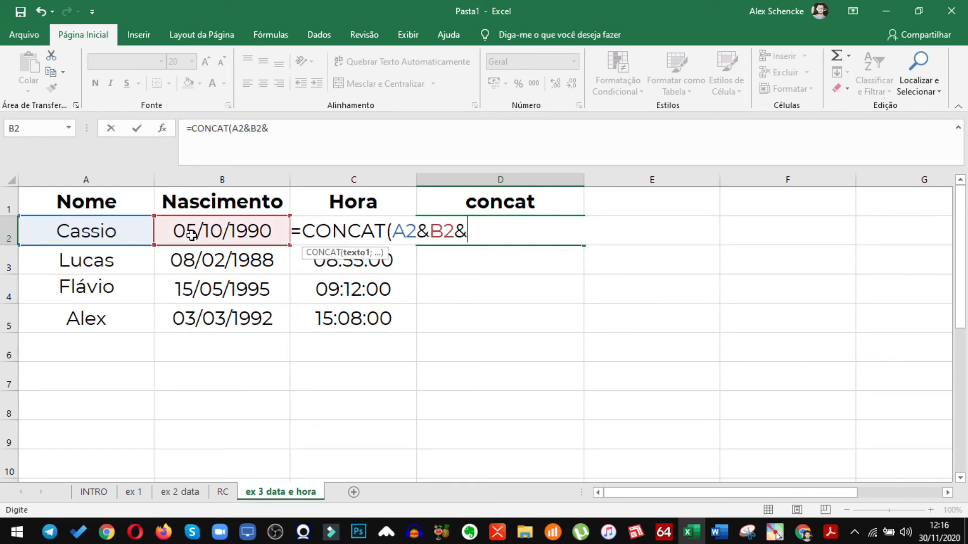
pyautogui.click(300, 259)
pyautogui.press('Up')
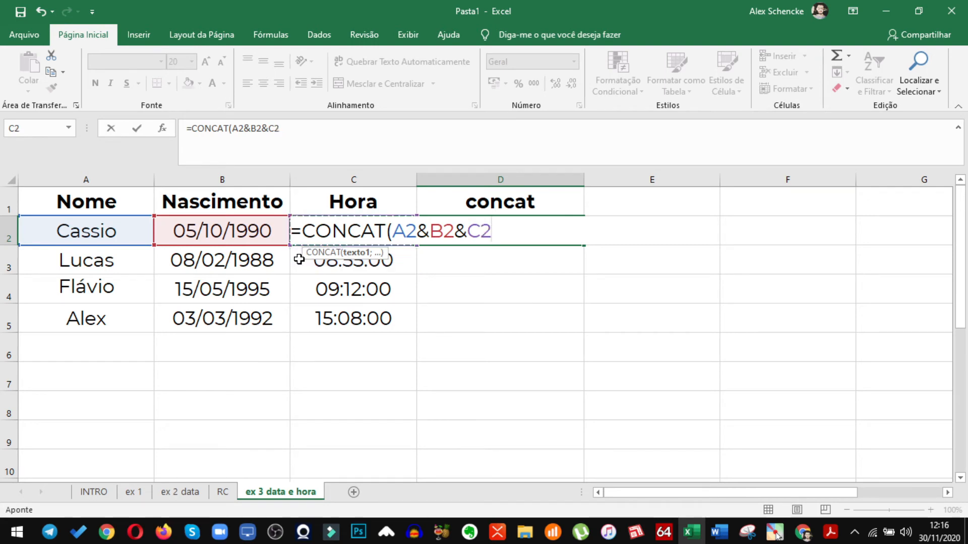
pyautogui.write(')')
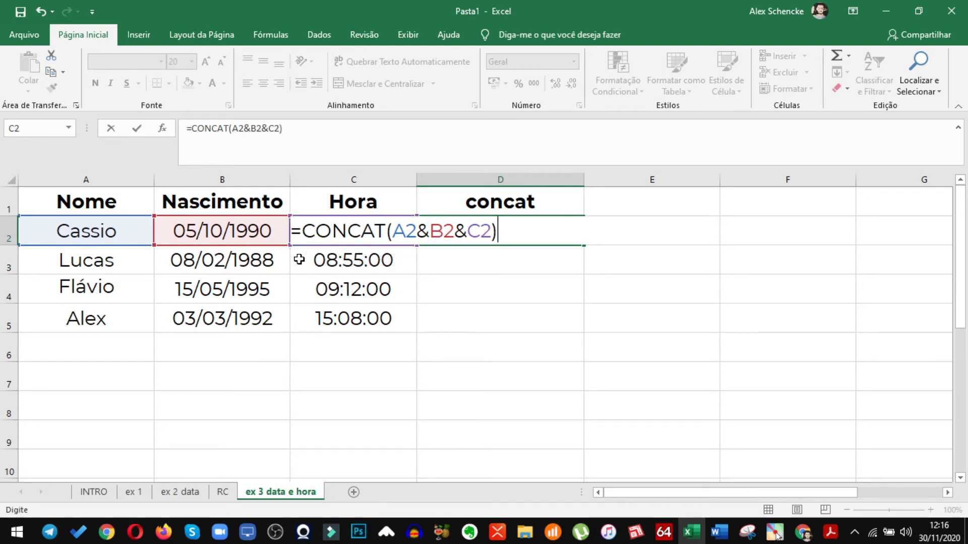
pyautogui.press('Return')
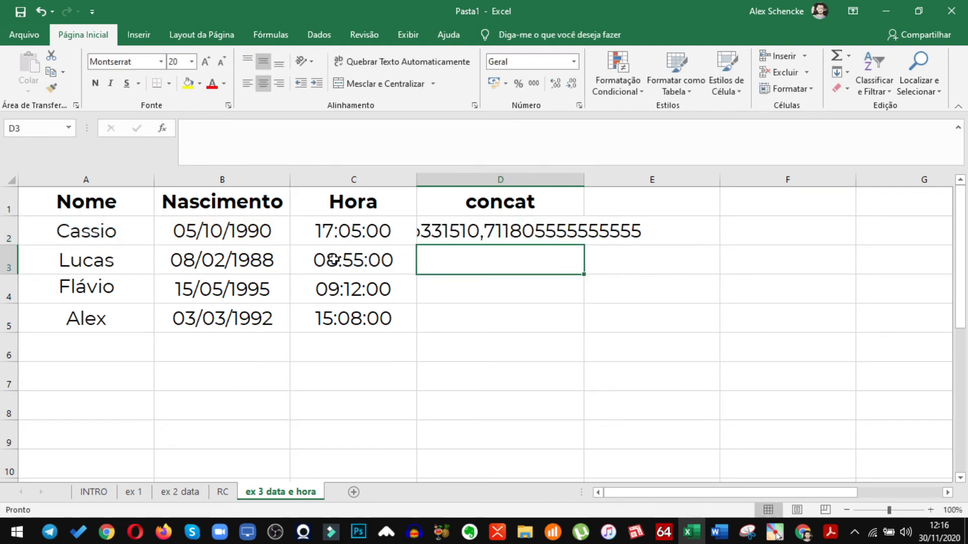
# Widen the concat column D so that the joined text in D2 fits
pyautogui.doubleClick(583, 180)
pyautogui.moveTo(716, 180); pyautogui.dragTo(756, 183)
pyautogui.click(604, 358)
# Insert an empty column between Hora and concat, and widen the new column slightly
pyautogui.click(481, 176)
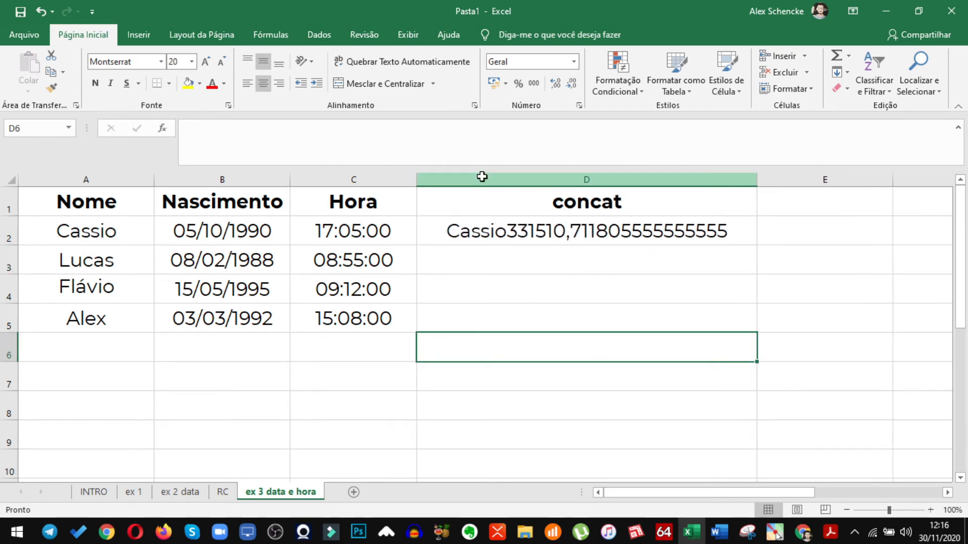
pyautogui.hotkey('ctrl', '+')
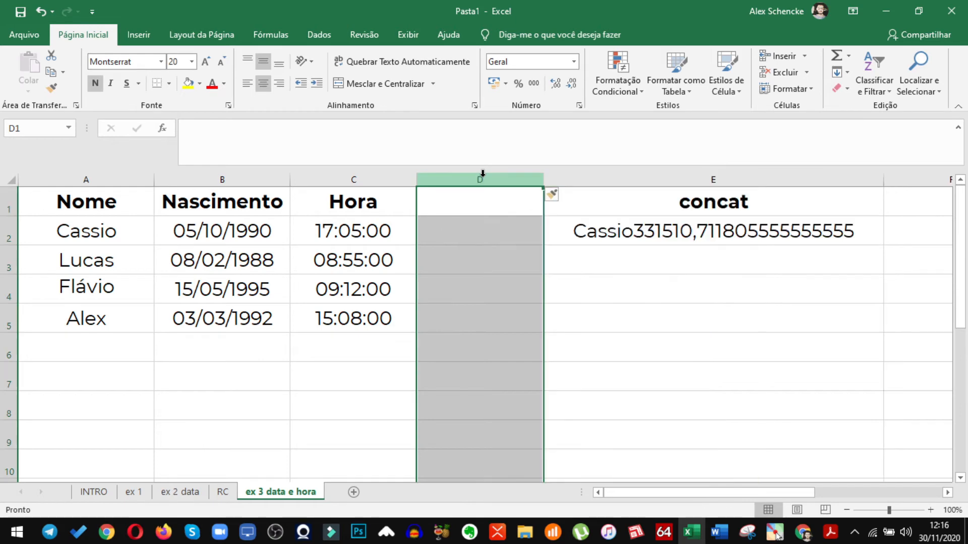
pyautogui.click(670, 357)
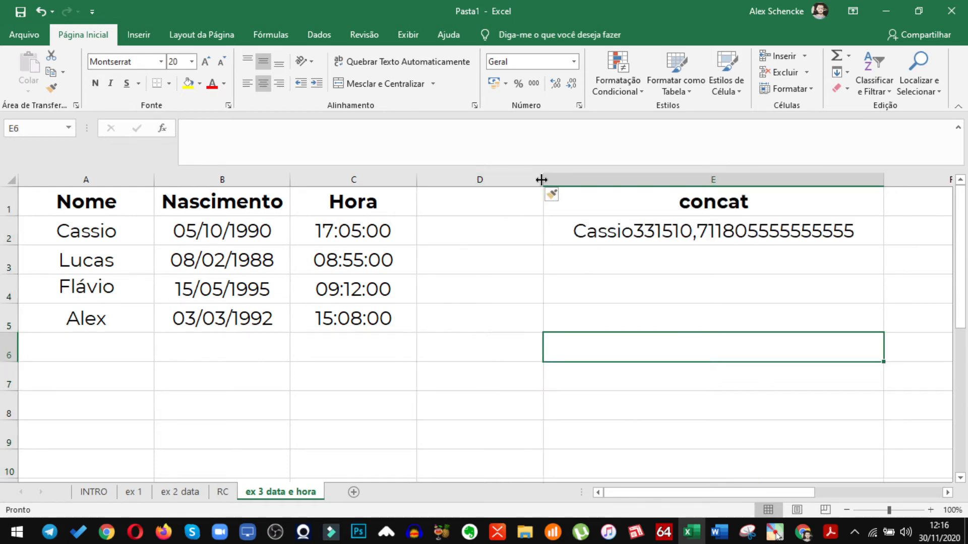
pyautogui.moveTo(543, 181); pyautogui.dragTo(555, 182)
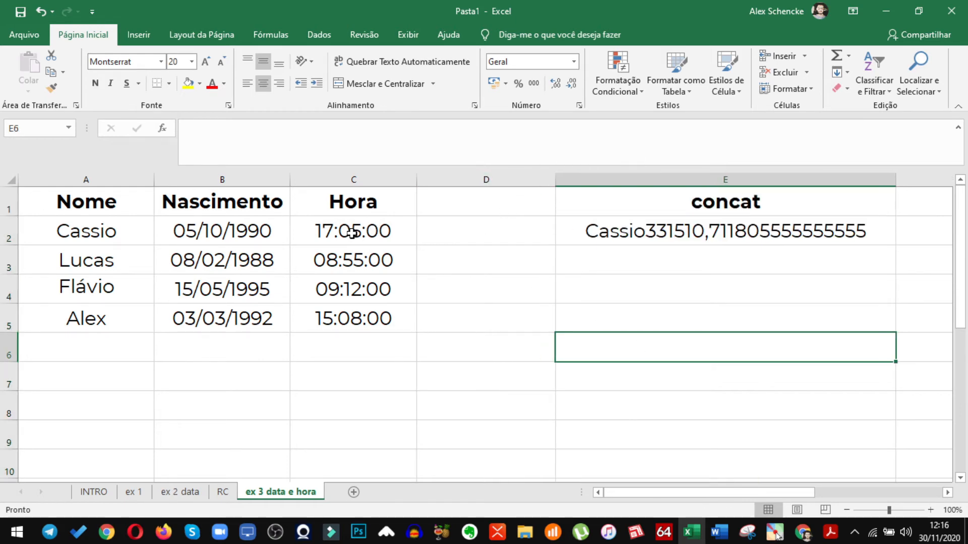
# Add space separators between the references in the E2 formula, making it =CONCAT(A2&" "&B2&" "&C2)
pyautogui.click(611, 230)
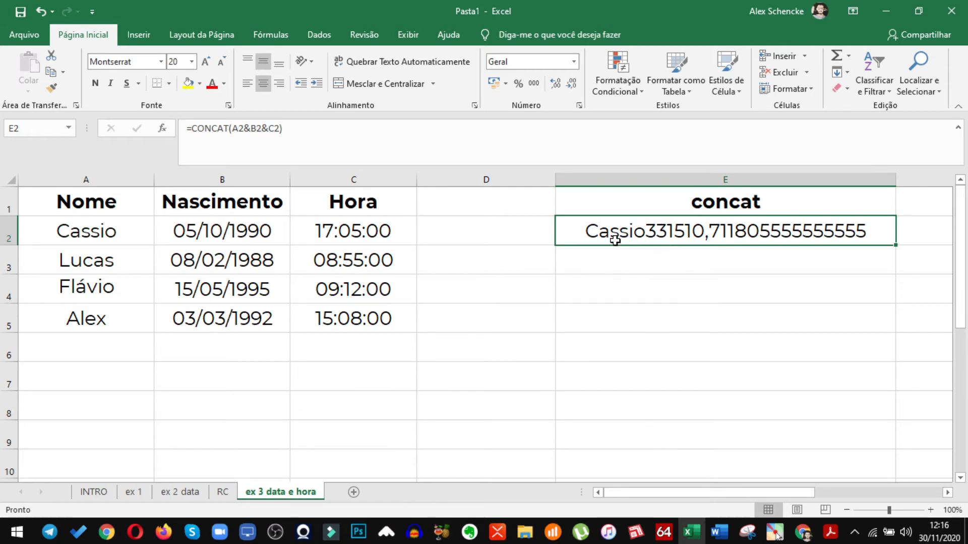
pyautogui.click(250, 132)
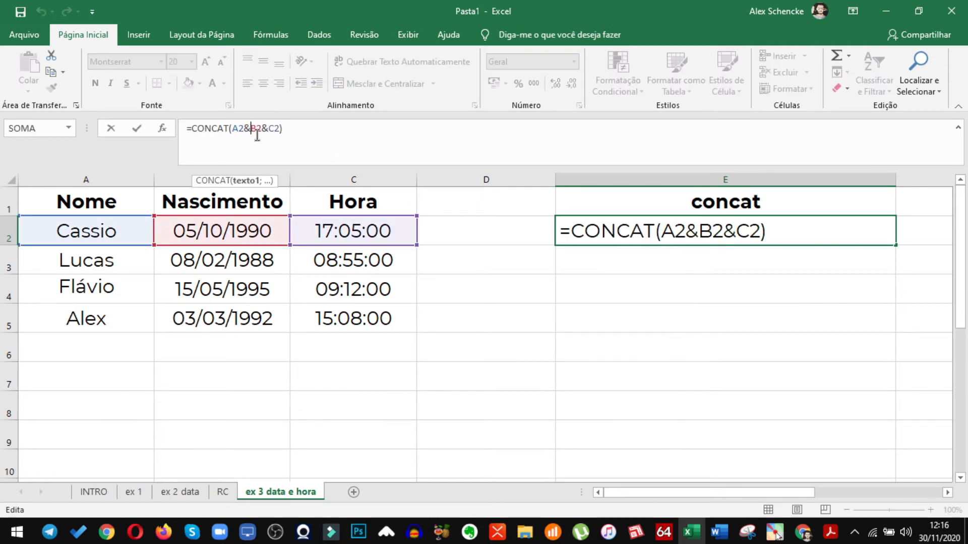
pyautogui.write('"')
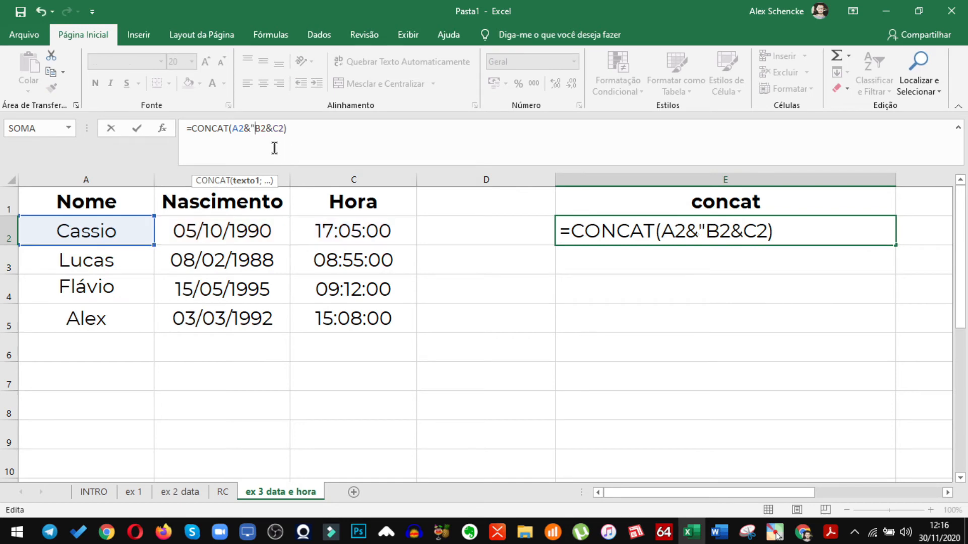
pyautogui.write(' "')
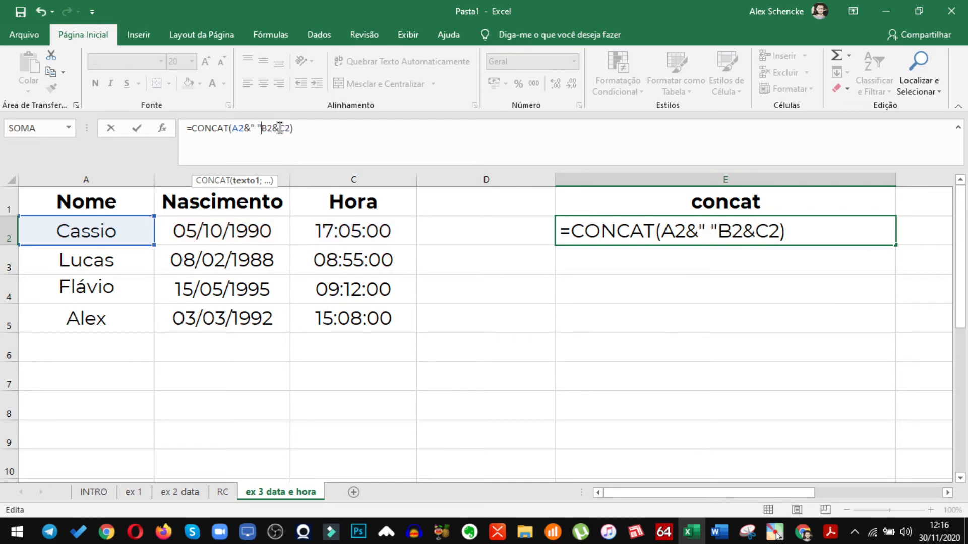
pyautogui.click(280, 129)
pyautogui.write('" "')
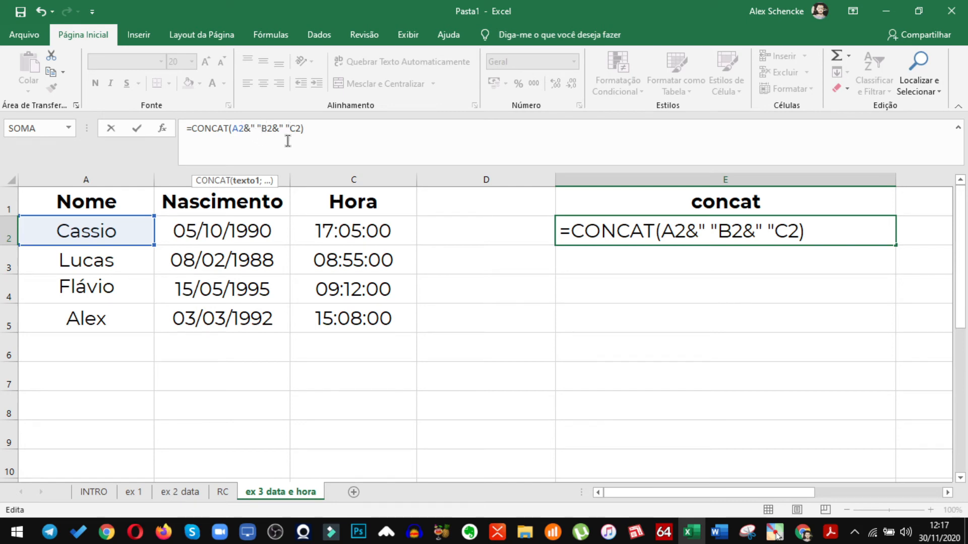
pyautogui.click(262, 129)
pyautogui.write('&')
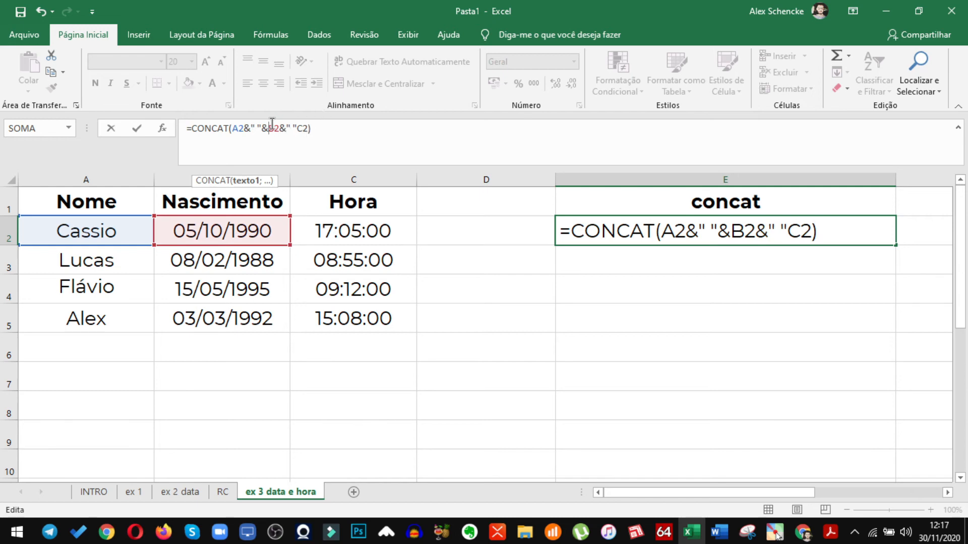
pyautogui.click(298, 128)
pyautogui.write('&')
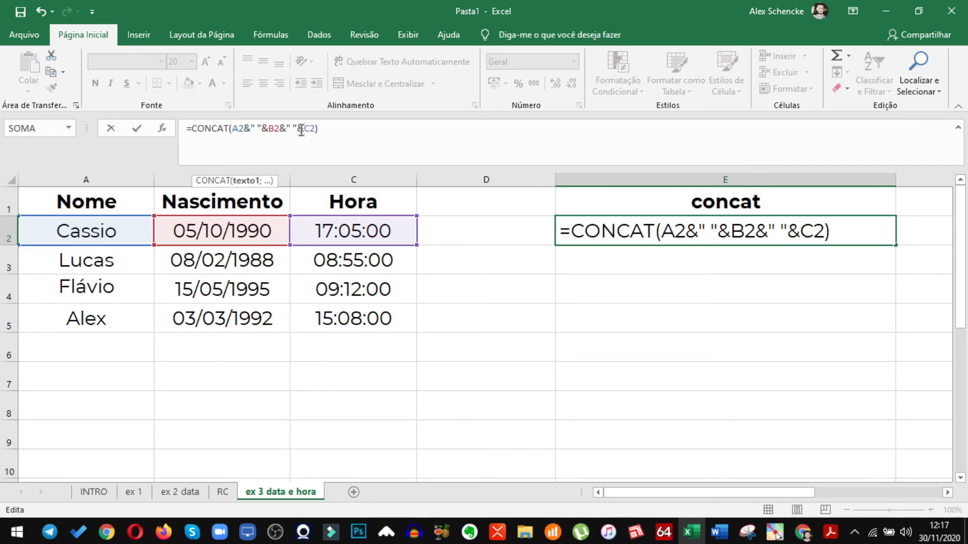
# Wrap B2 in the TEXTO function with the format "aaaa" inside the E2 formula
pyautogui.click(269, 129)
pyautogui.write('text')
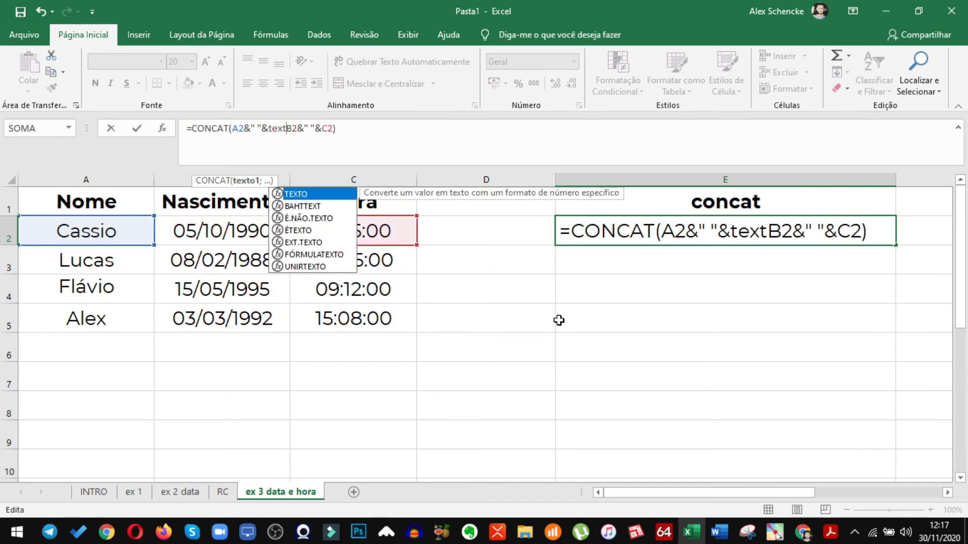
pyautogui.press('Tab')
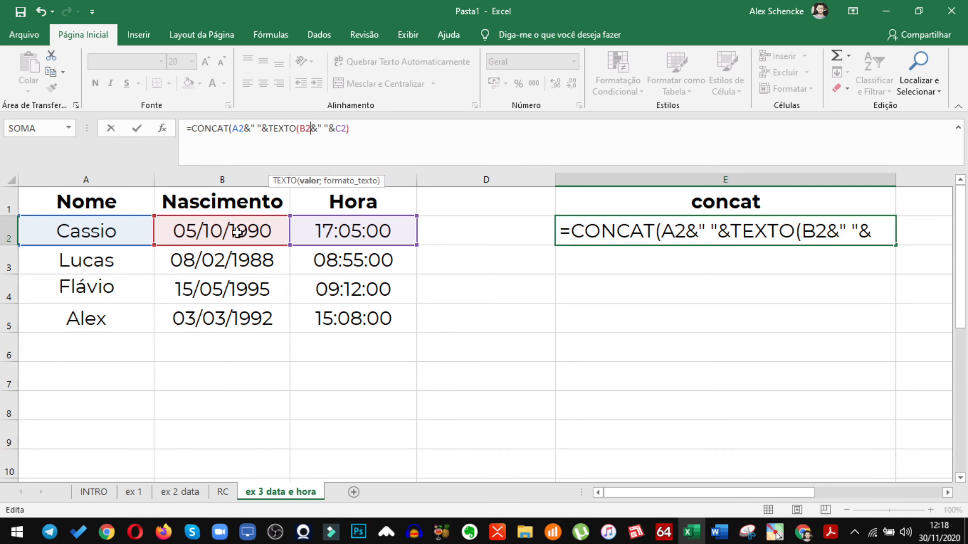
pyautogui.write(';')
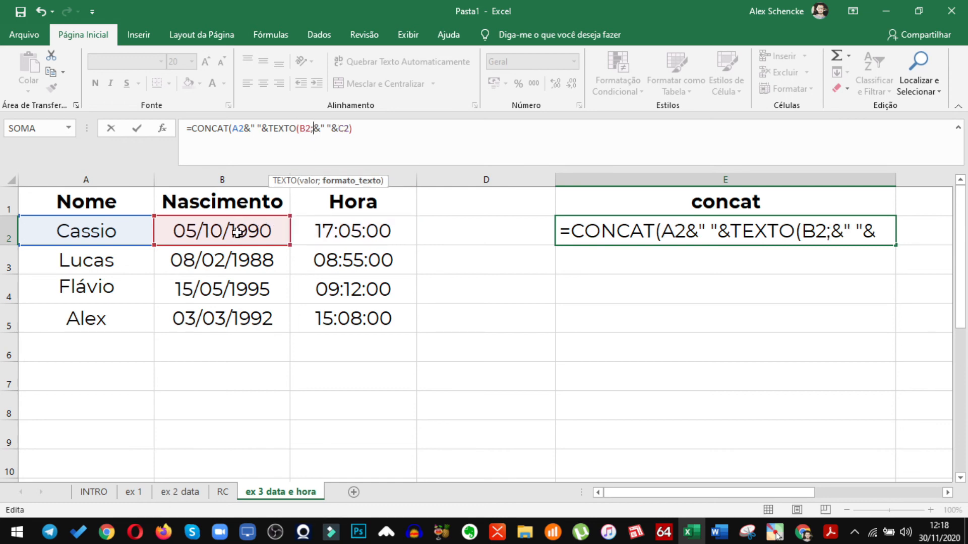
pyautogui.write('"')
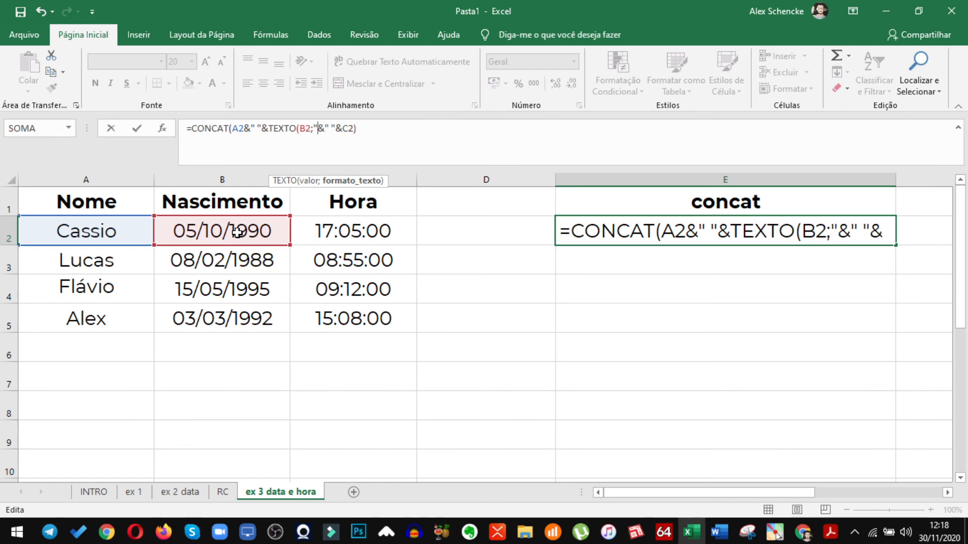
pyautogui.write('aaaa')
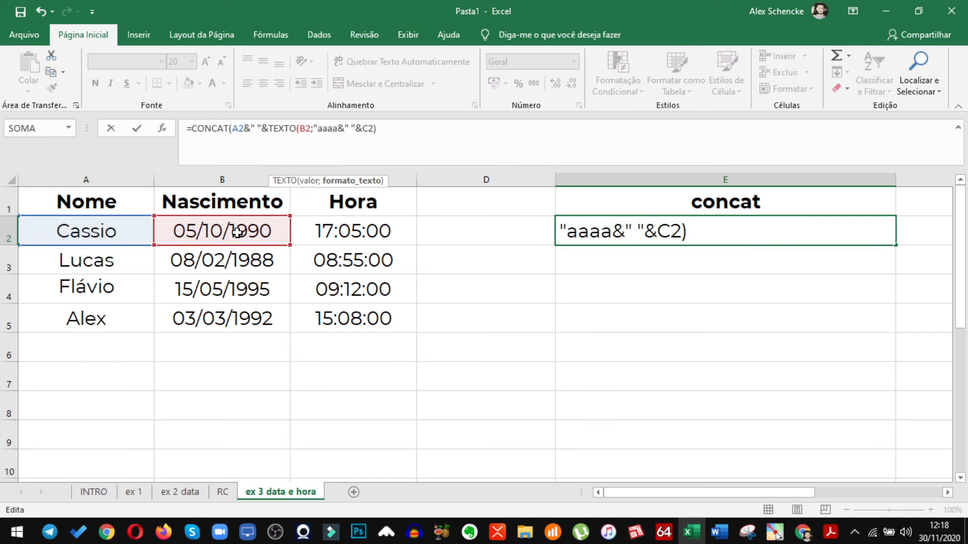
pyautogui.write('"')
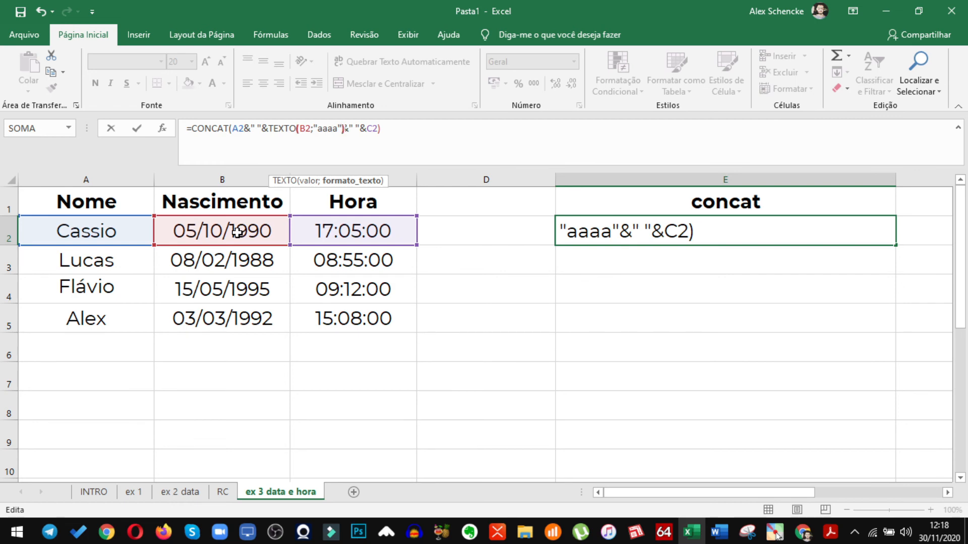
pyautogui.write(')')
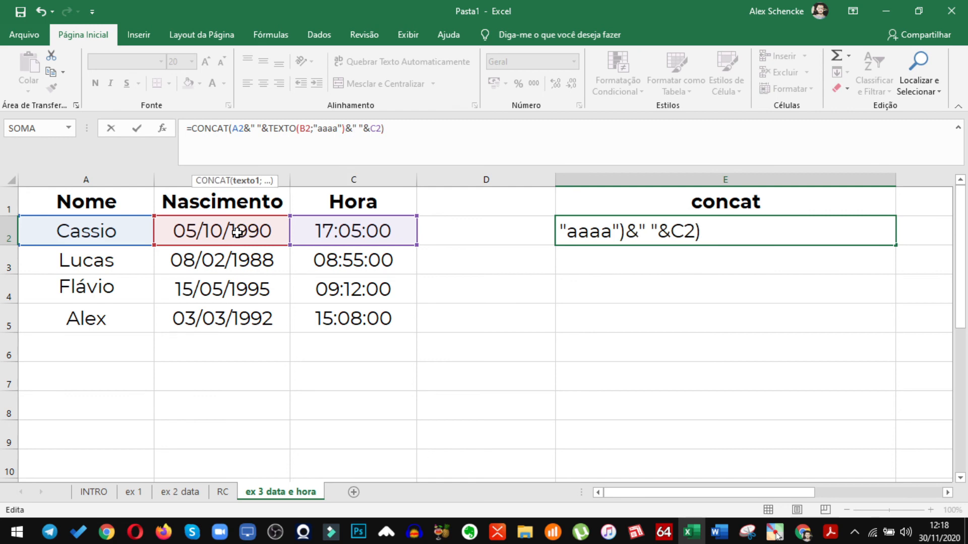
# Wrap C2 in TEXTO with the format "hh:mm", completing E2 as =CONCAT(A2&" "&TEXTO(B2;"aaaa")&" "&TEXTO(C2;"hh:mm"))
pyautogui.click(370, 129)
pyautogui.write('text')
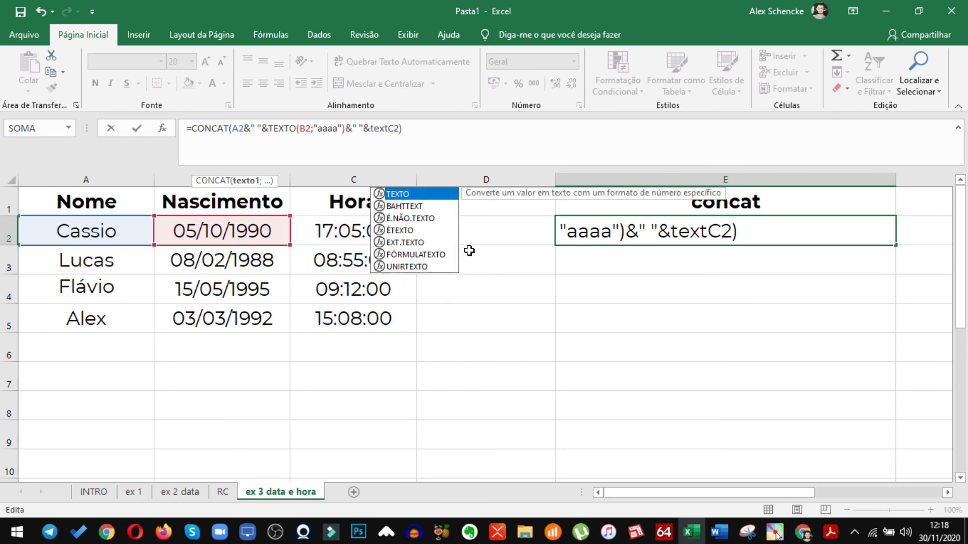
pyautogui.press('Tab')
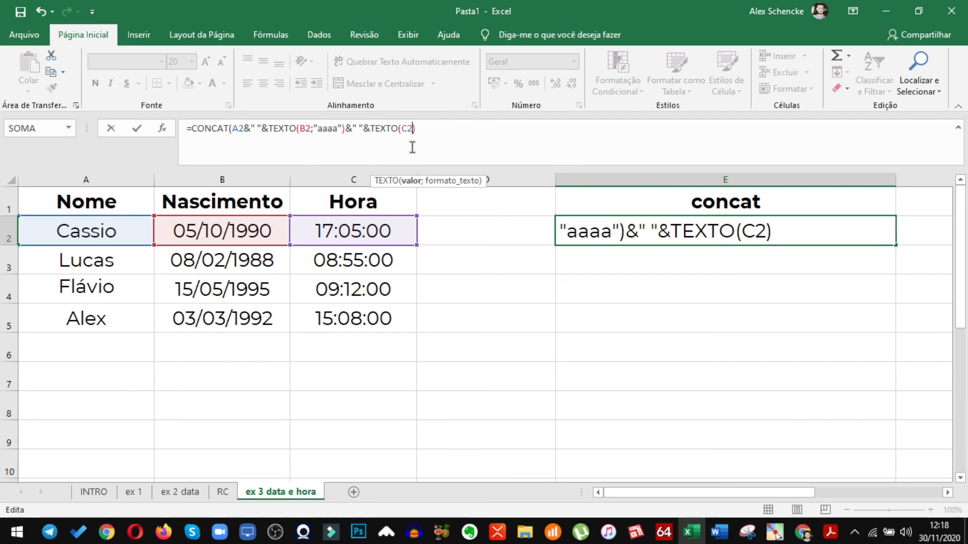
pyautogui.write(';"')
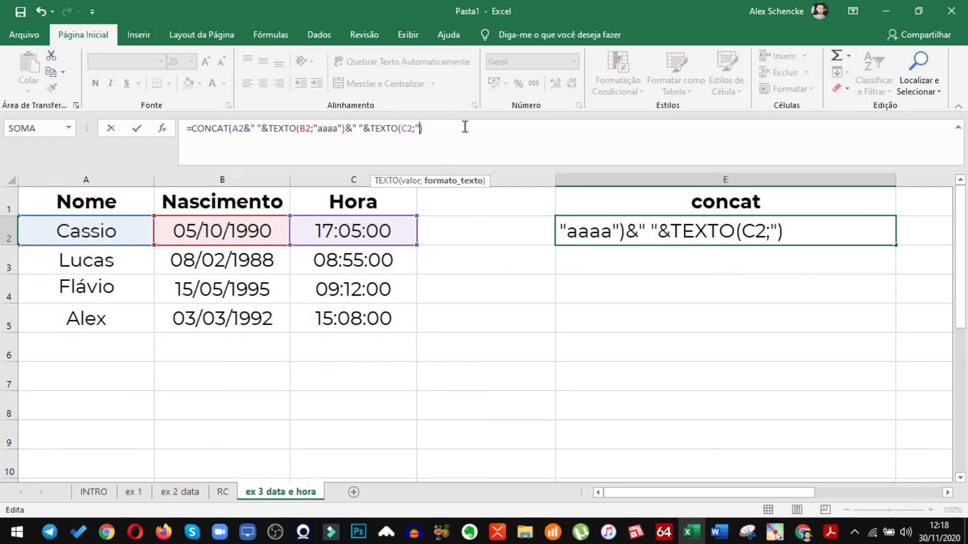
pyautogui.write('hh:mm')
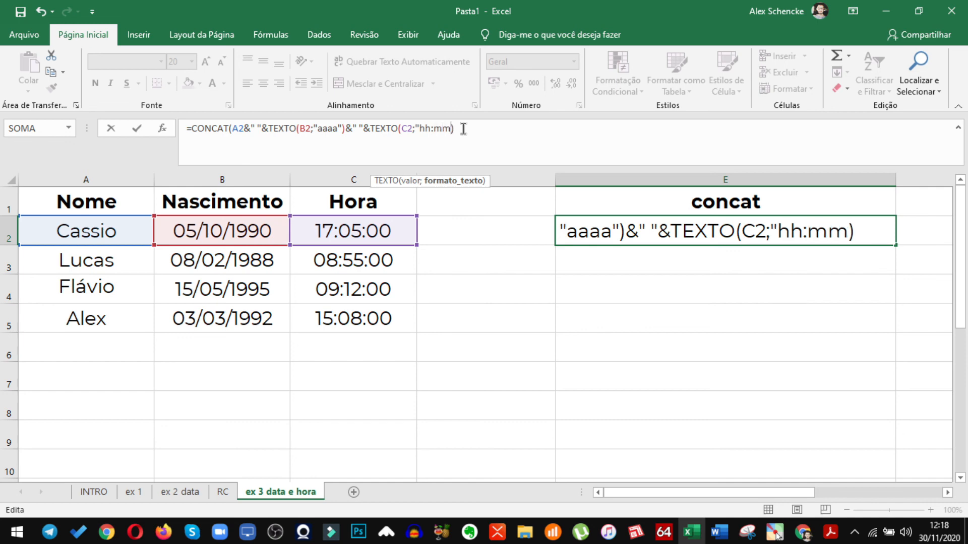
pyautogui.write('"')
pyautogui.click(458, 129)
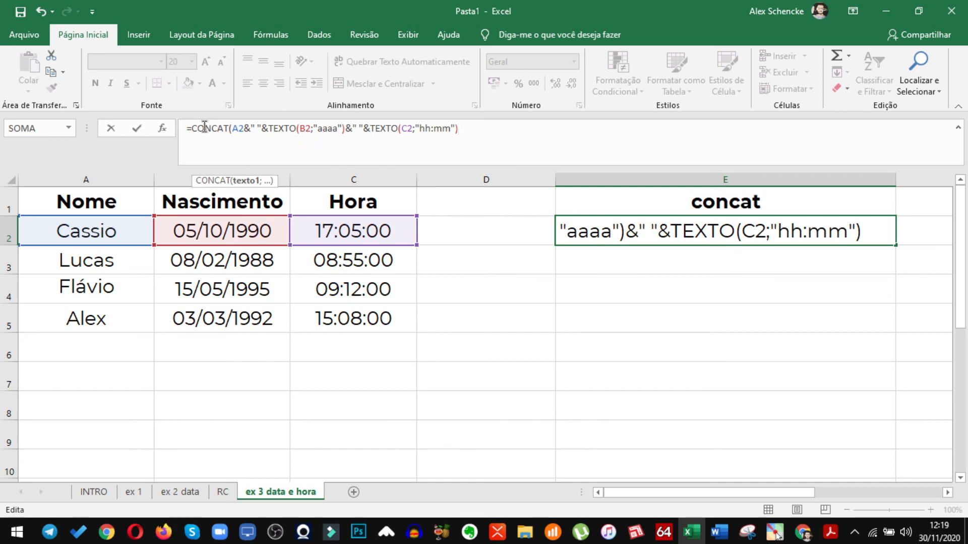
pyautogui.write(')')
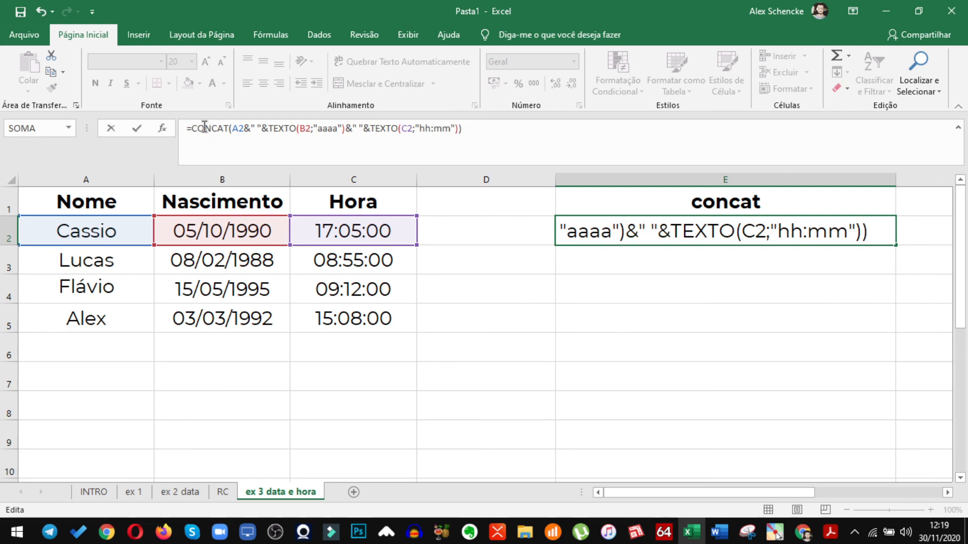
pyautogui.press('Return')
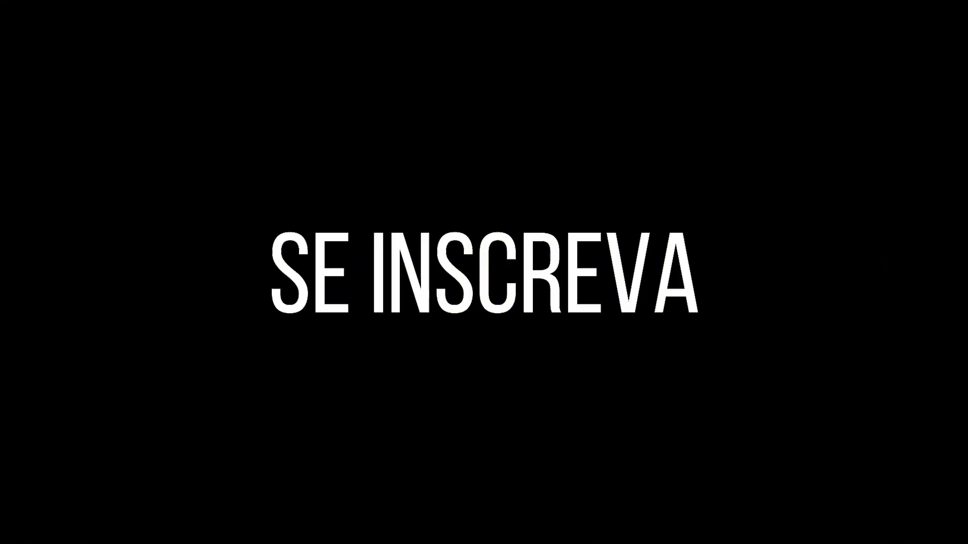